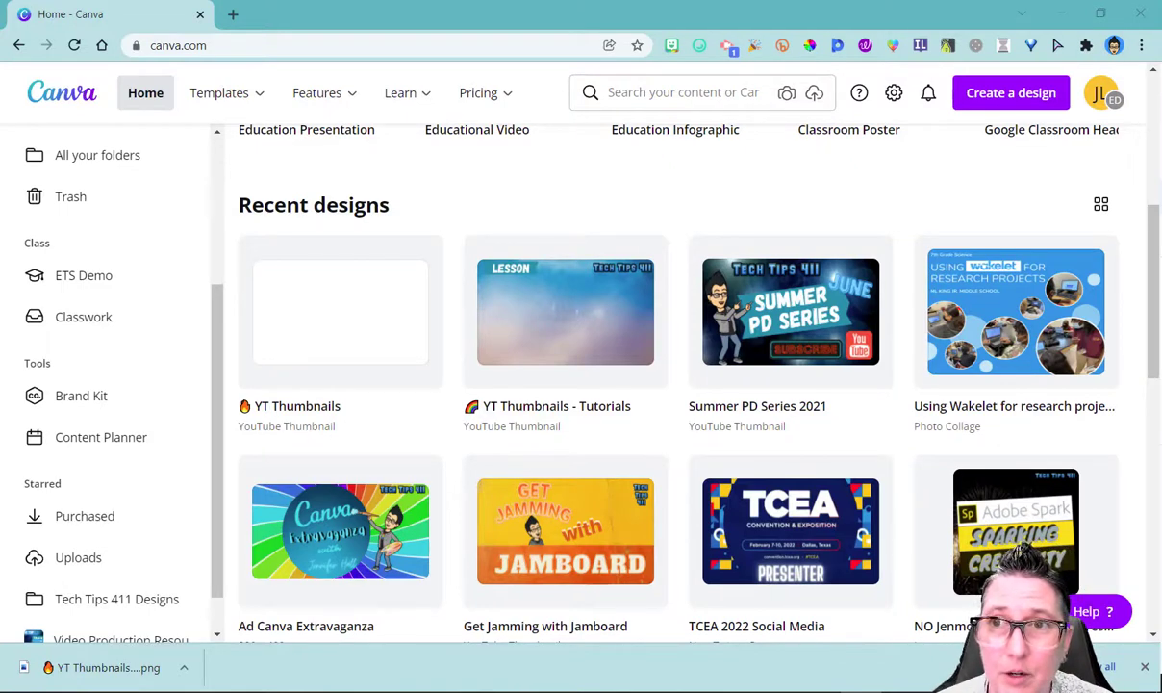
Step: Create a new Education Infographic design and apply both pages of the Multiple Intelligences Education Infographic template
click(1010, 92)
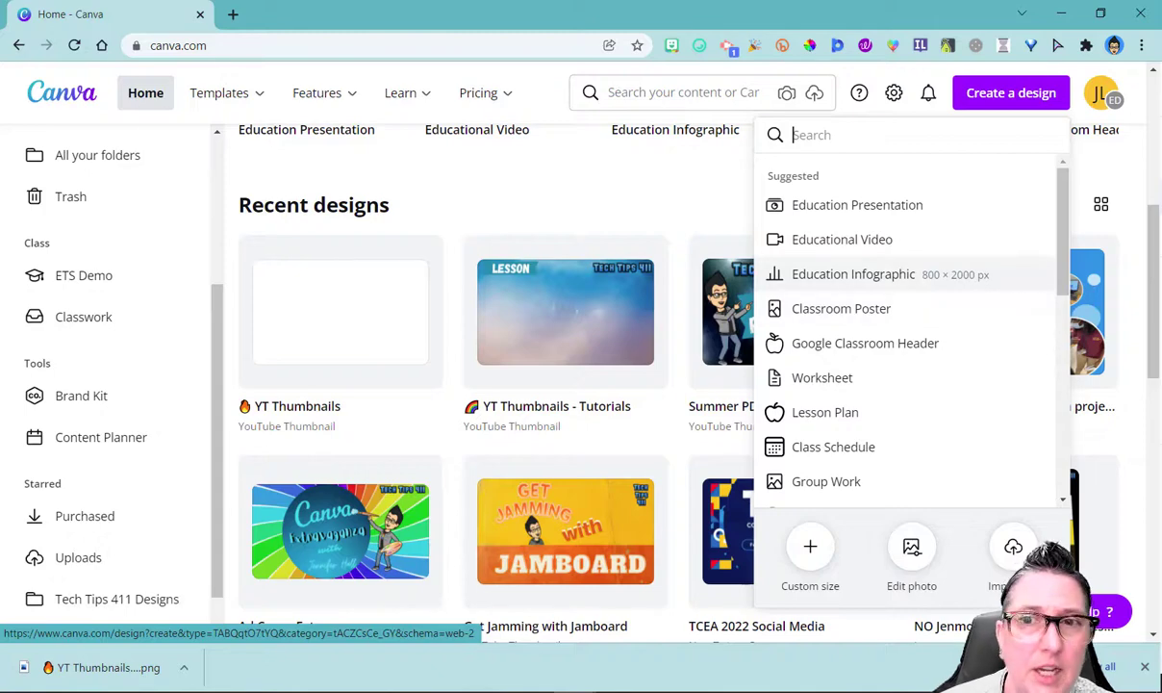
click(854, 273)
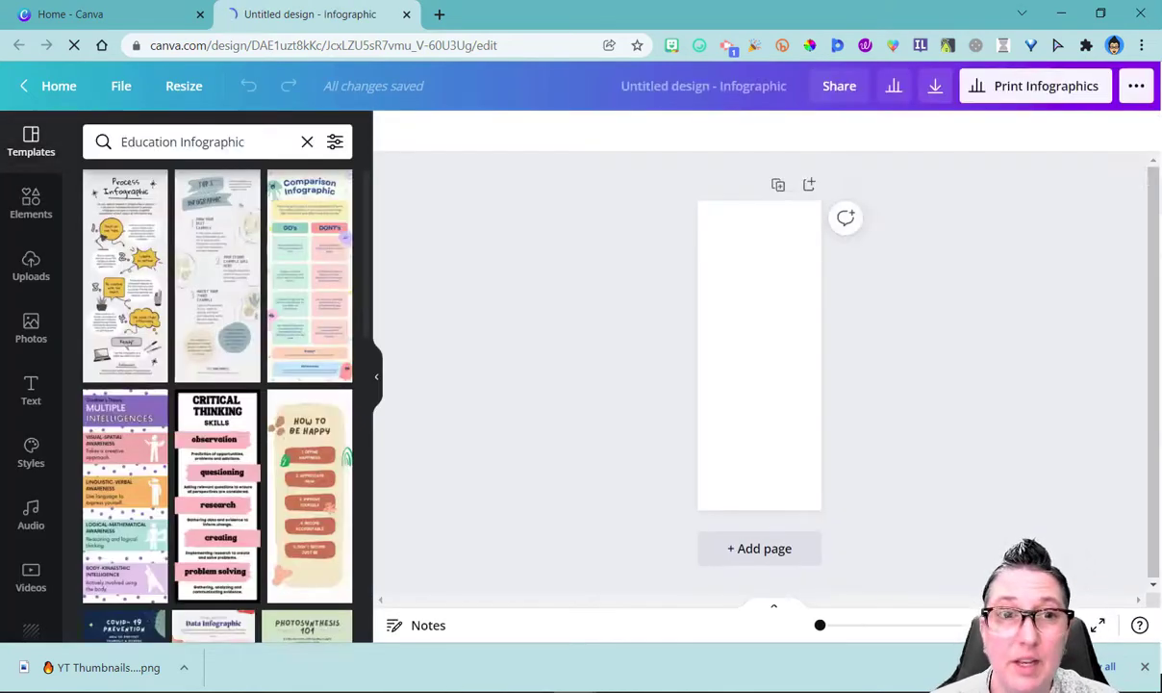
scroll(217, 376, down, 3)
scroll(217, 405, up, 3)
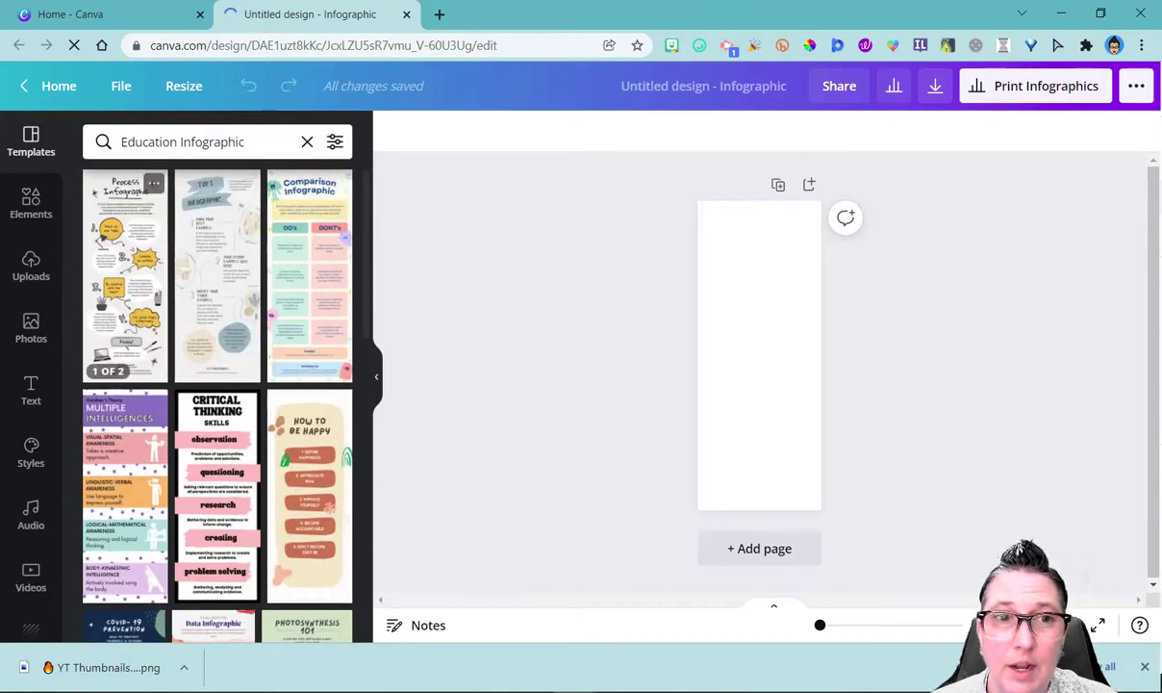
scroll(308, 371, down, 3)
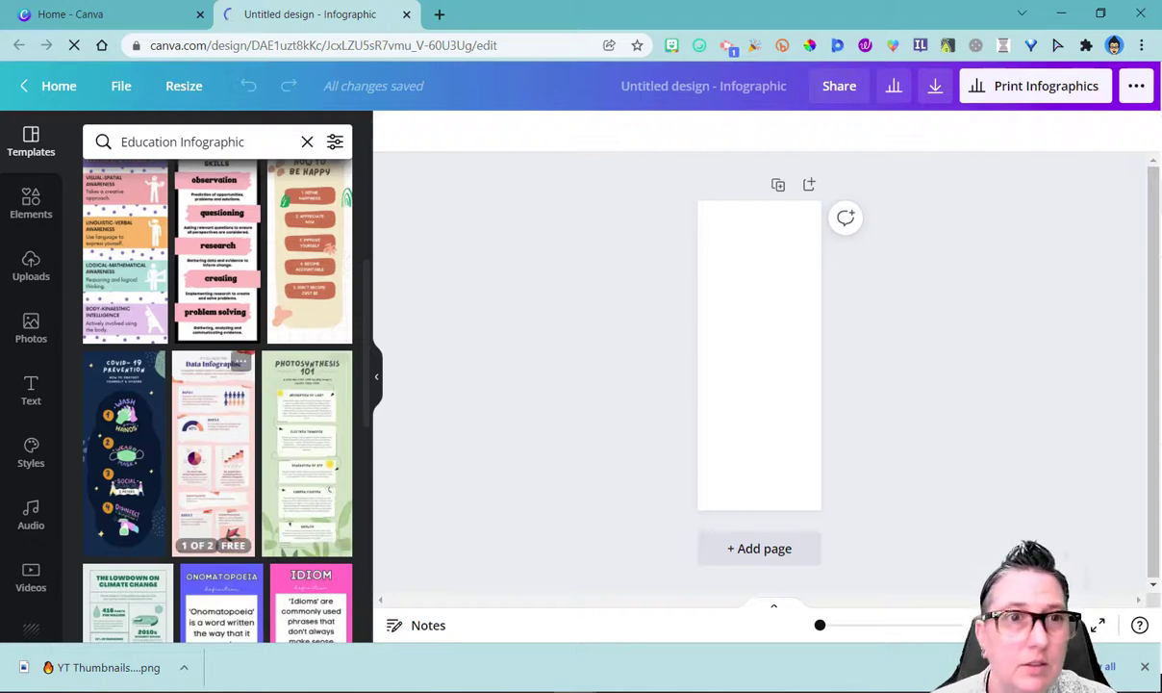
scroll(217, 385, up, 3)
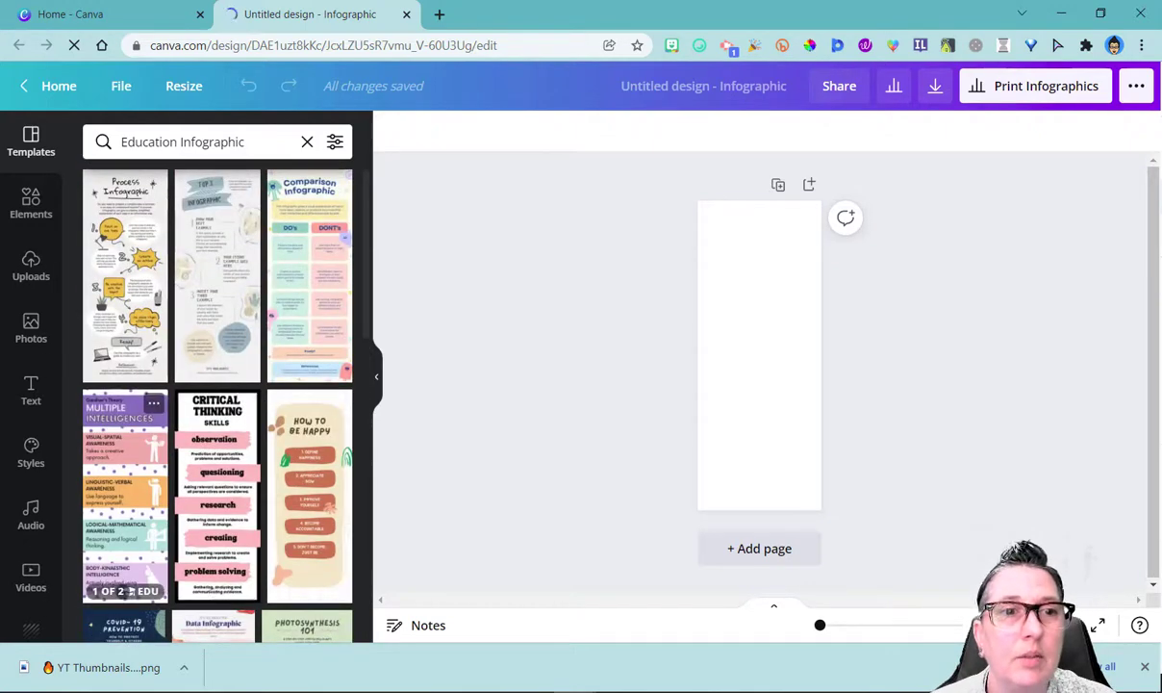
click(125, 491)
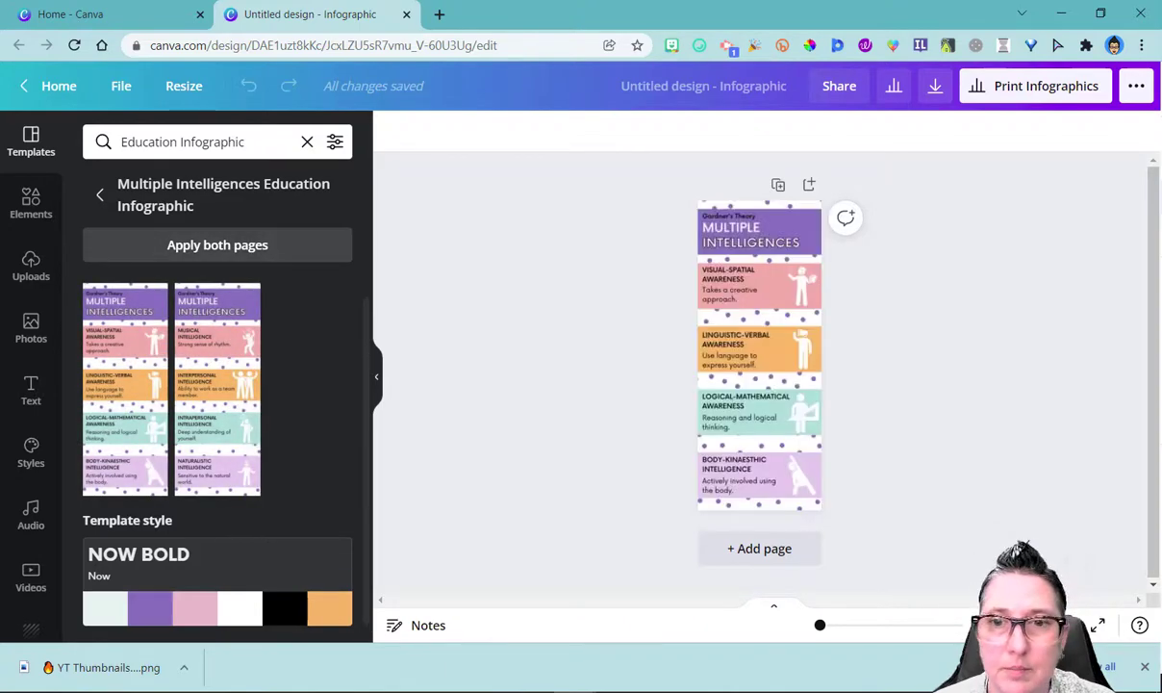
click(218, 244)
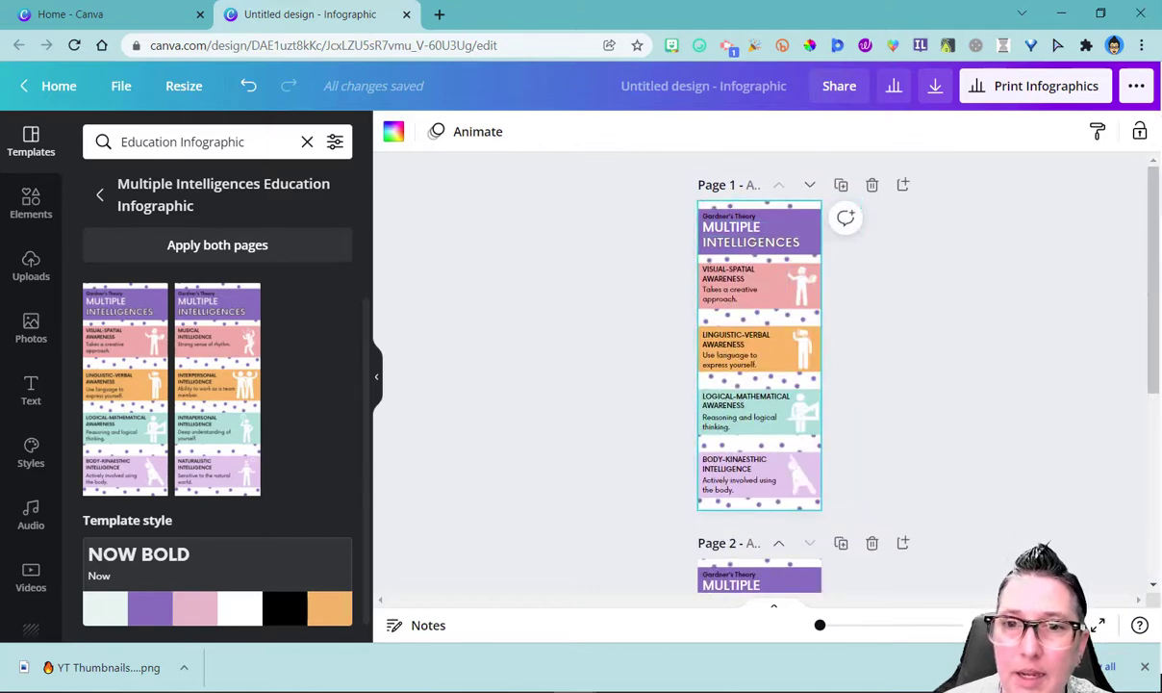
Step: Insert a blank page after the first infographic page and move it to the front of the design
click(1144, 666)
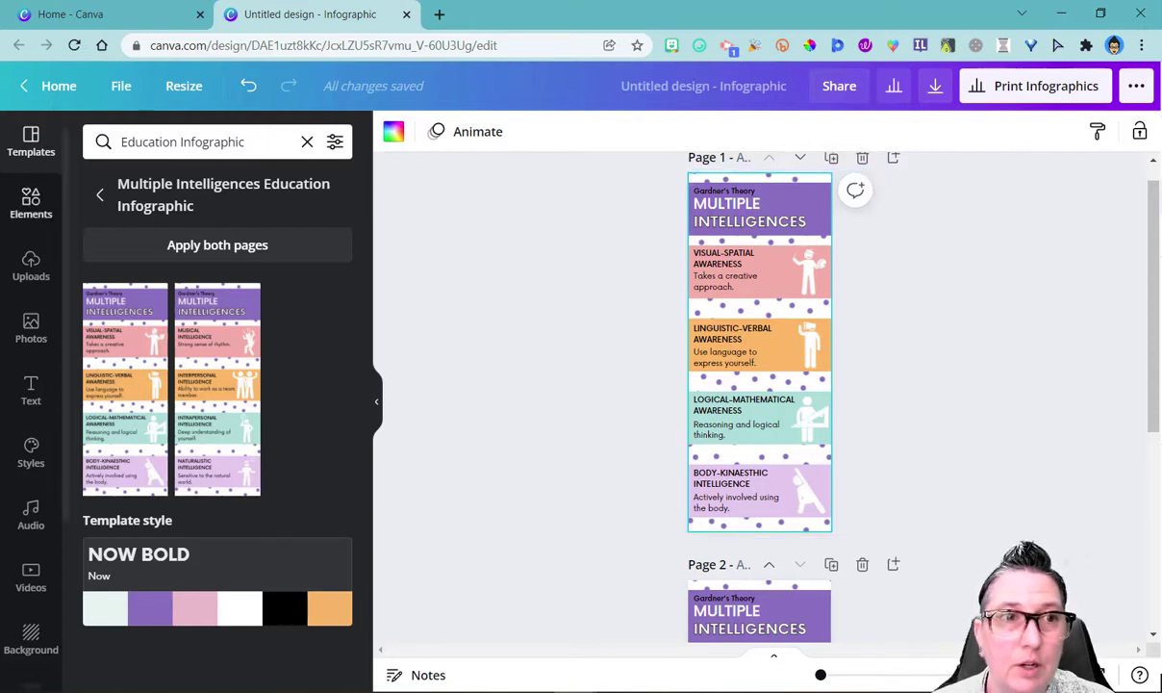
click(31, 202)
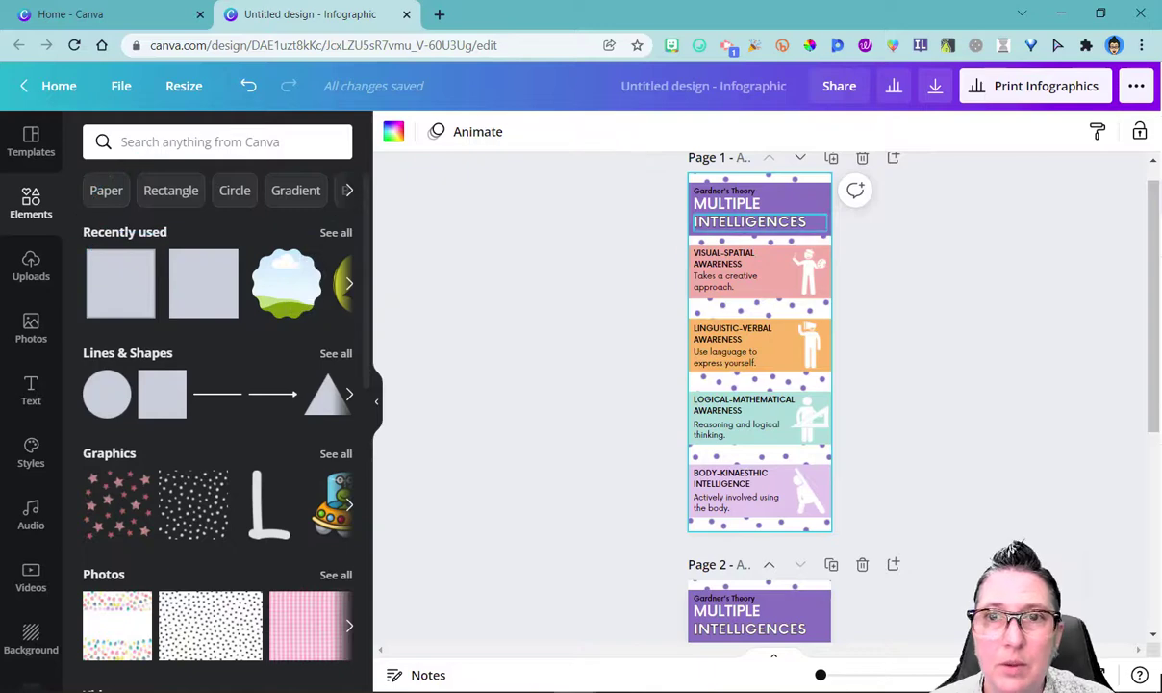
scroll(750, 217, up, 1)
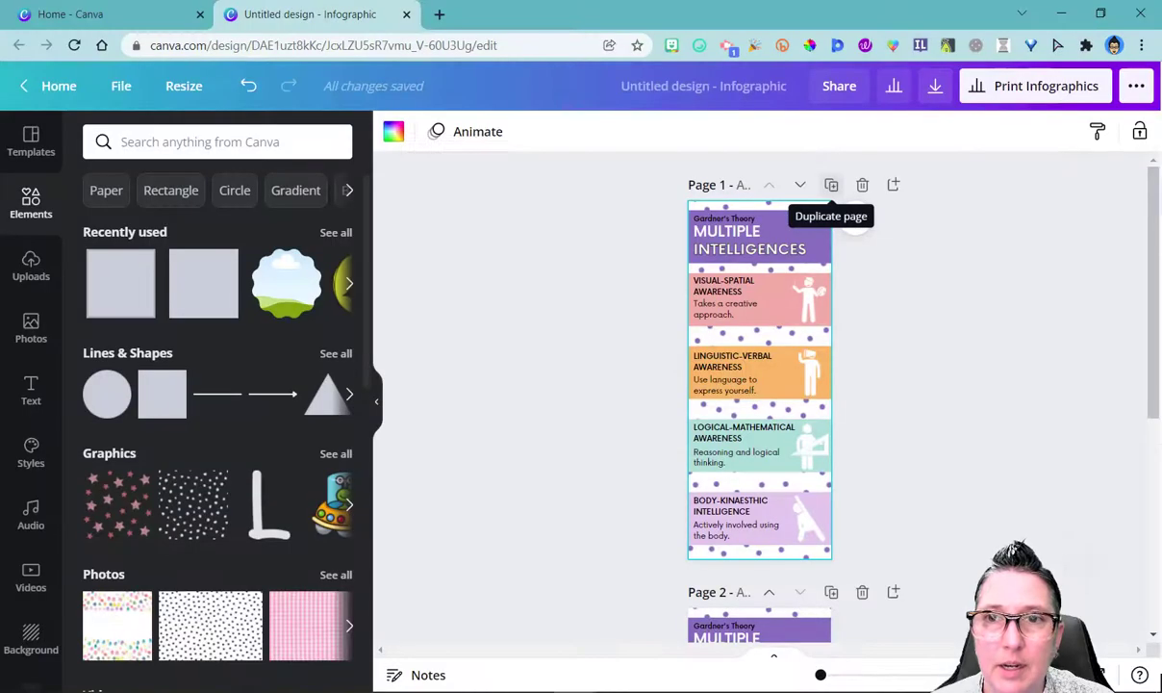
click(893, 185)
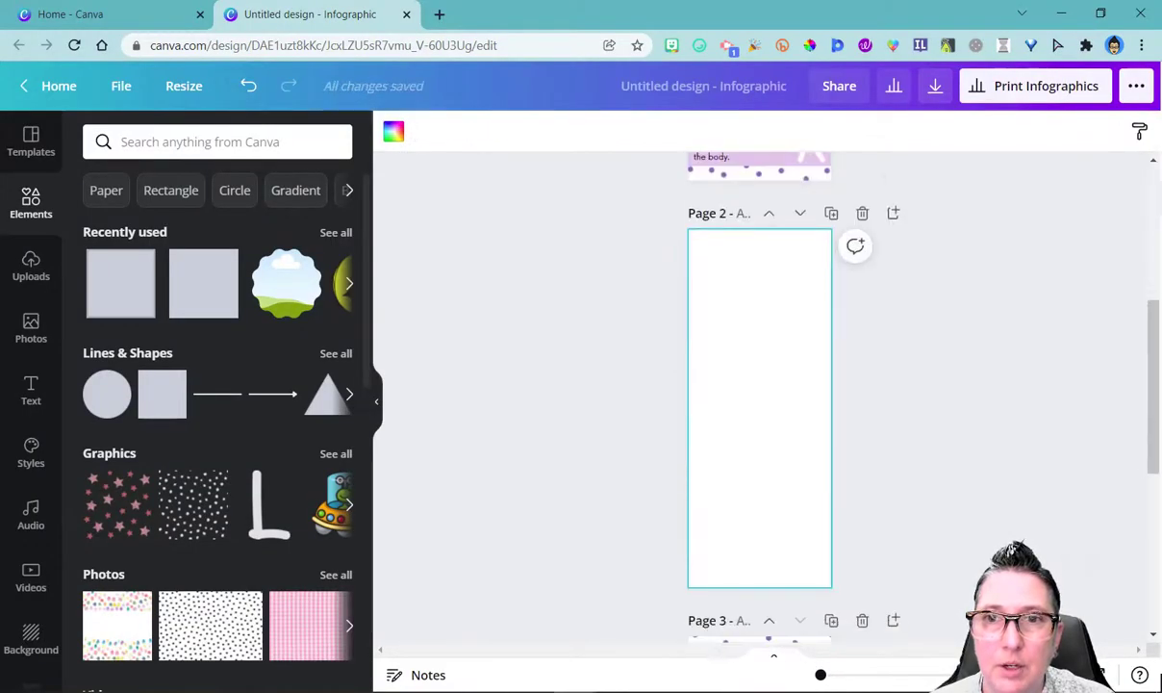
click(769, 213)
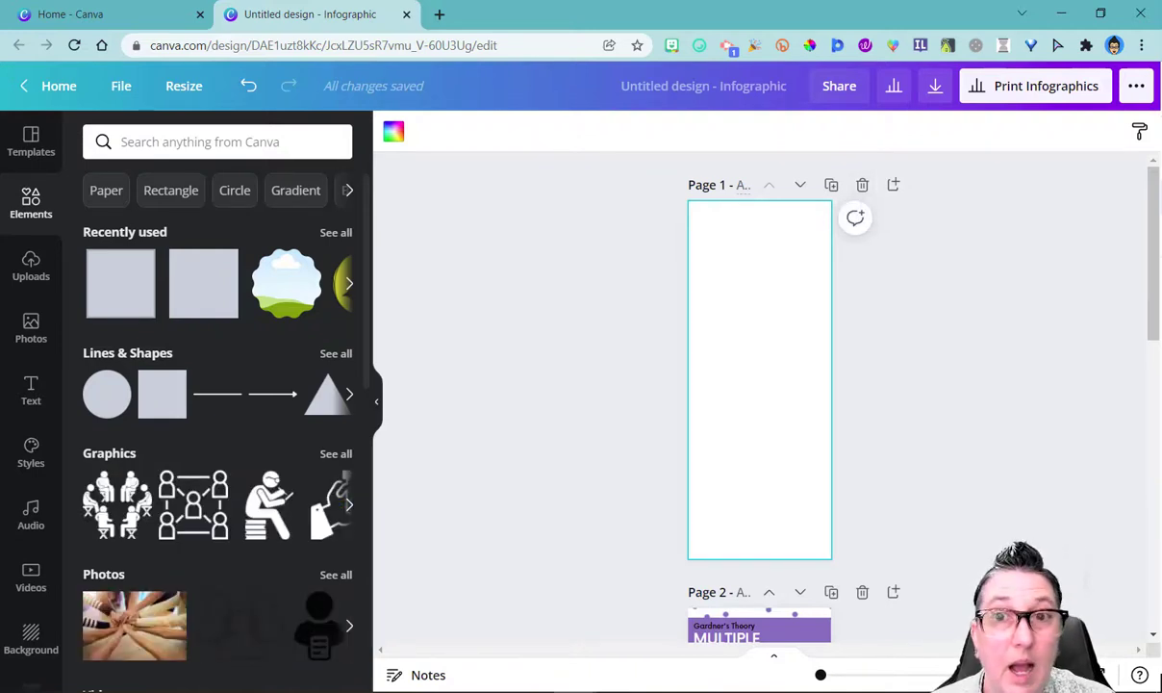
click(739, 185)
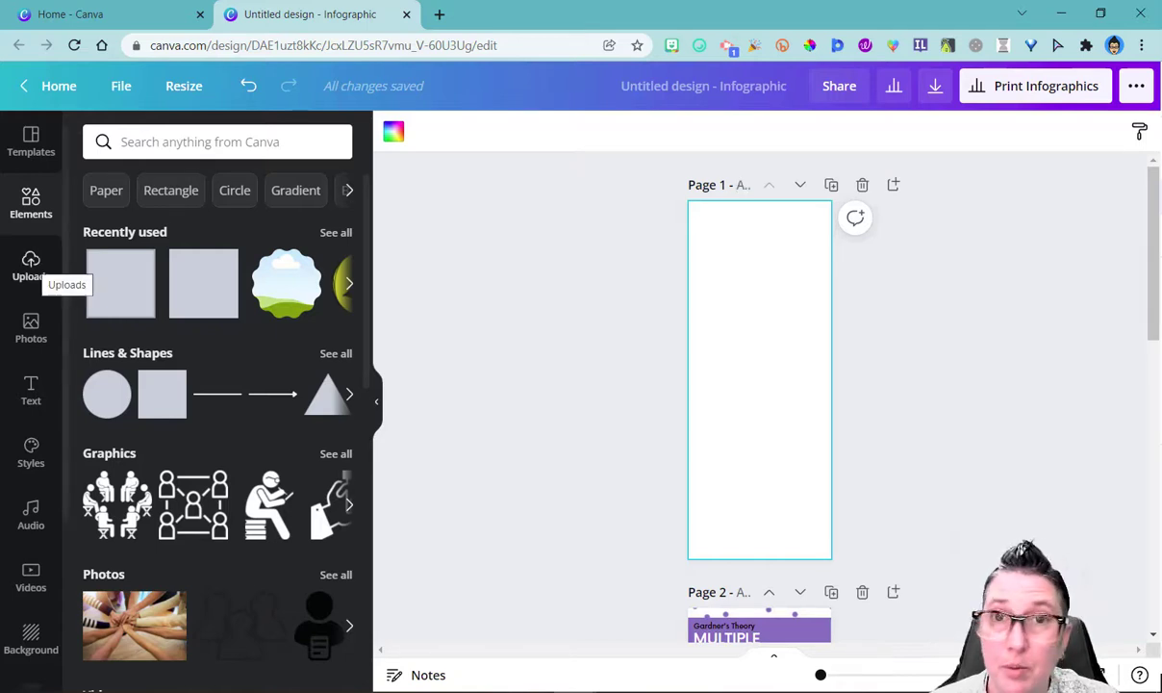
Step: Browse the uploaded images and the stock photo library for pictures to use in the design
click(31, 265)
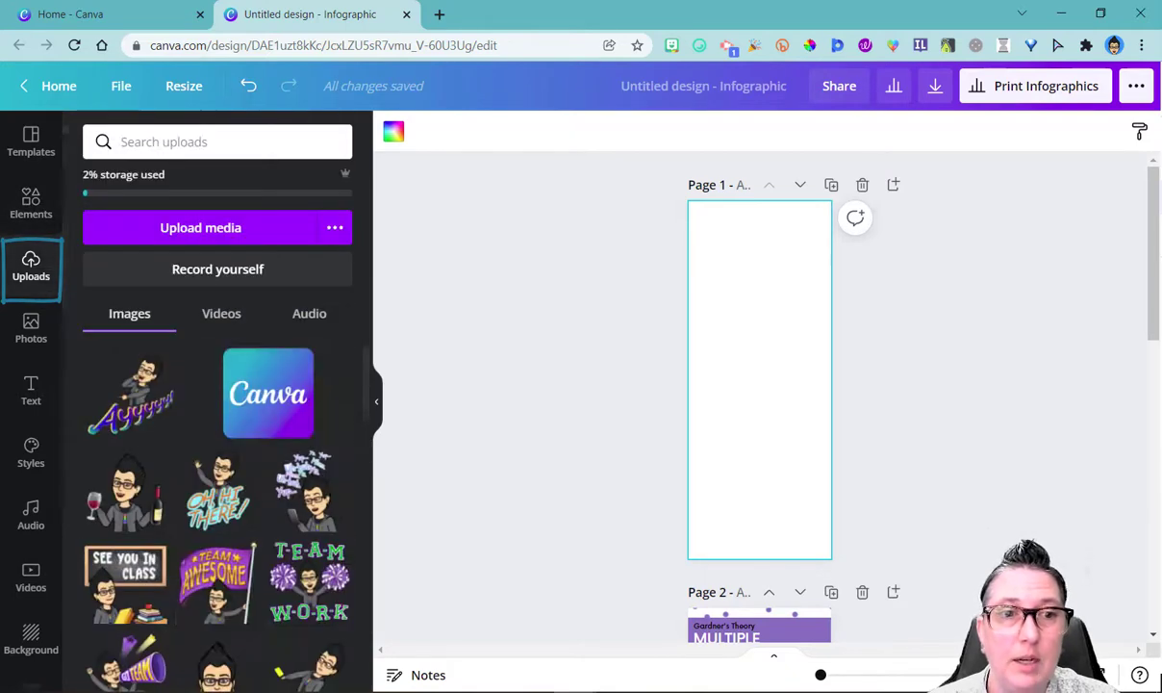
scroll(214, 481, down, 5)
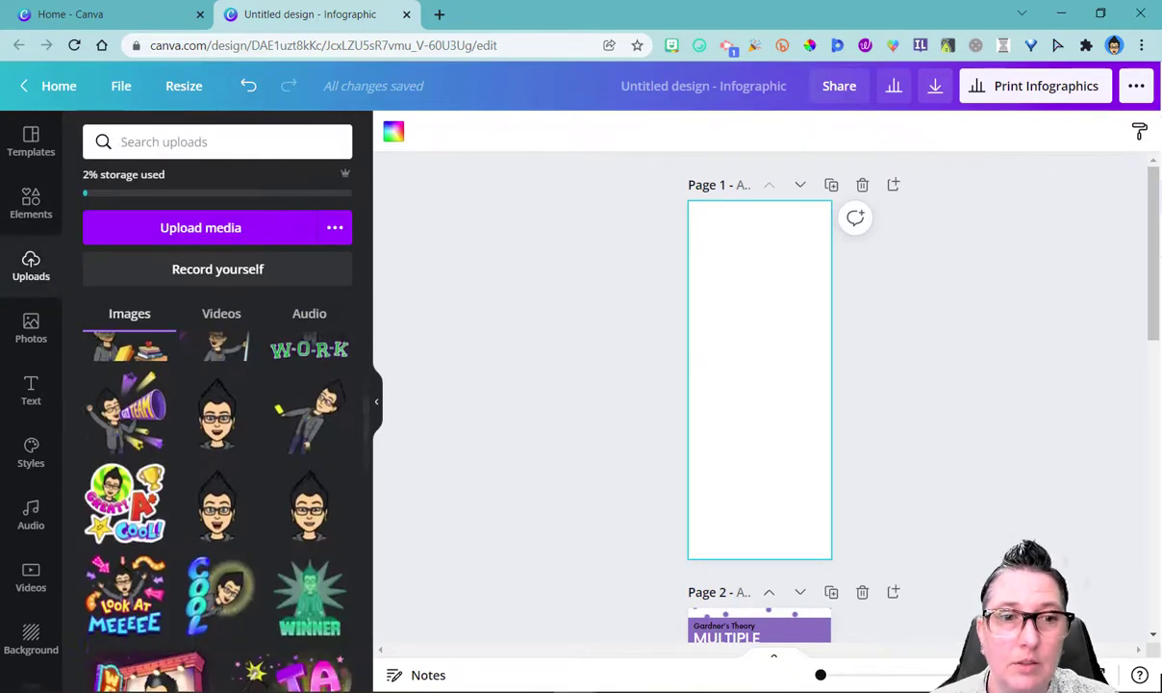
click(31, 327)
scroll(217, 433, down, 2)
scroll(218, 433, up, 2)
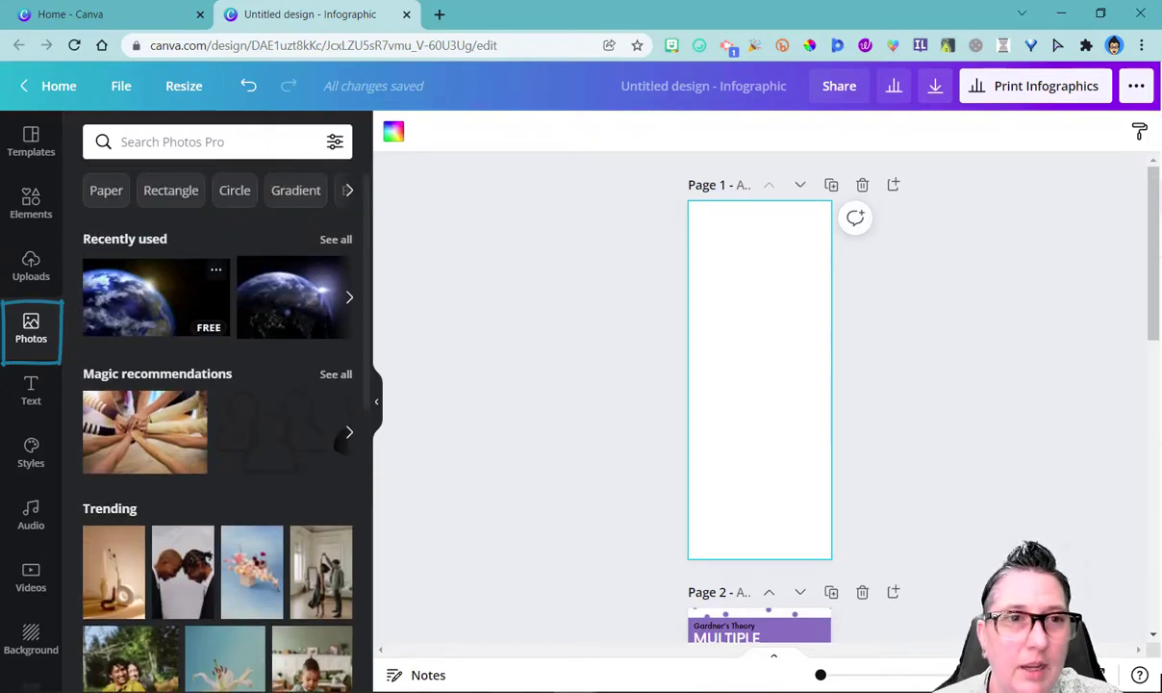
Step: Add the dark earth photo with the sun flare from an "earth" photo search to the blank page, enlarged to the full page width
click(203, 141)
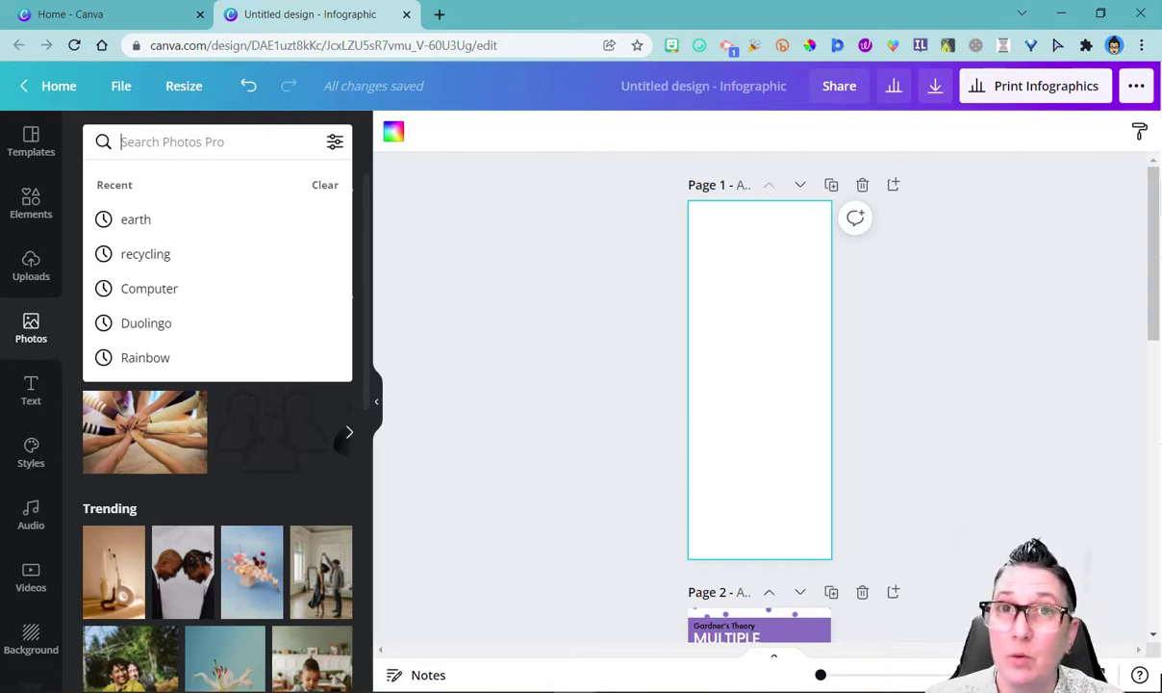
text(earth)
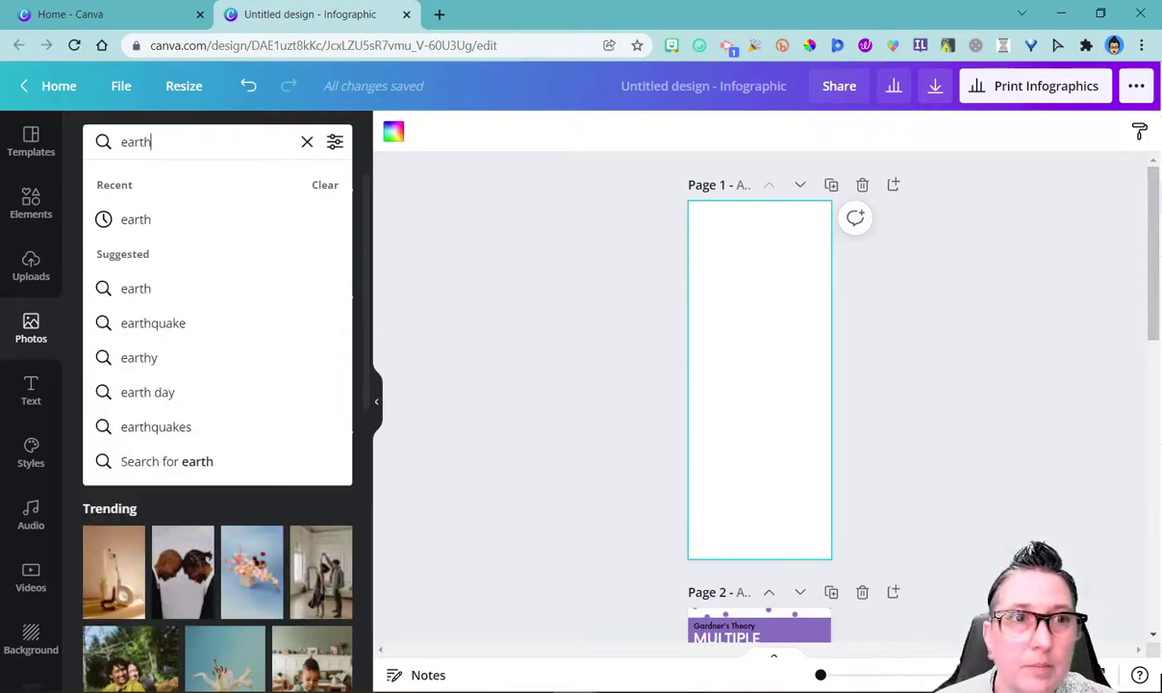
key(Return)
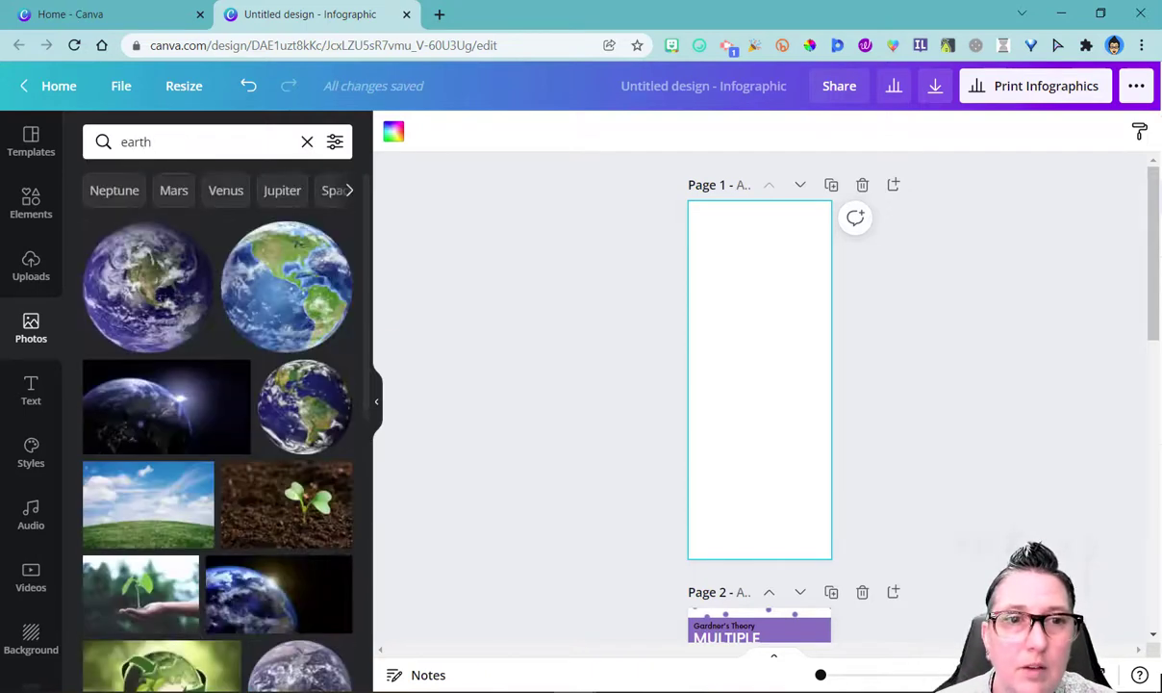
click(165, 407)
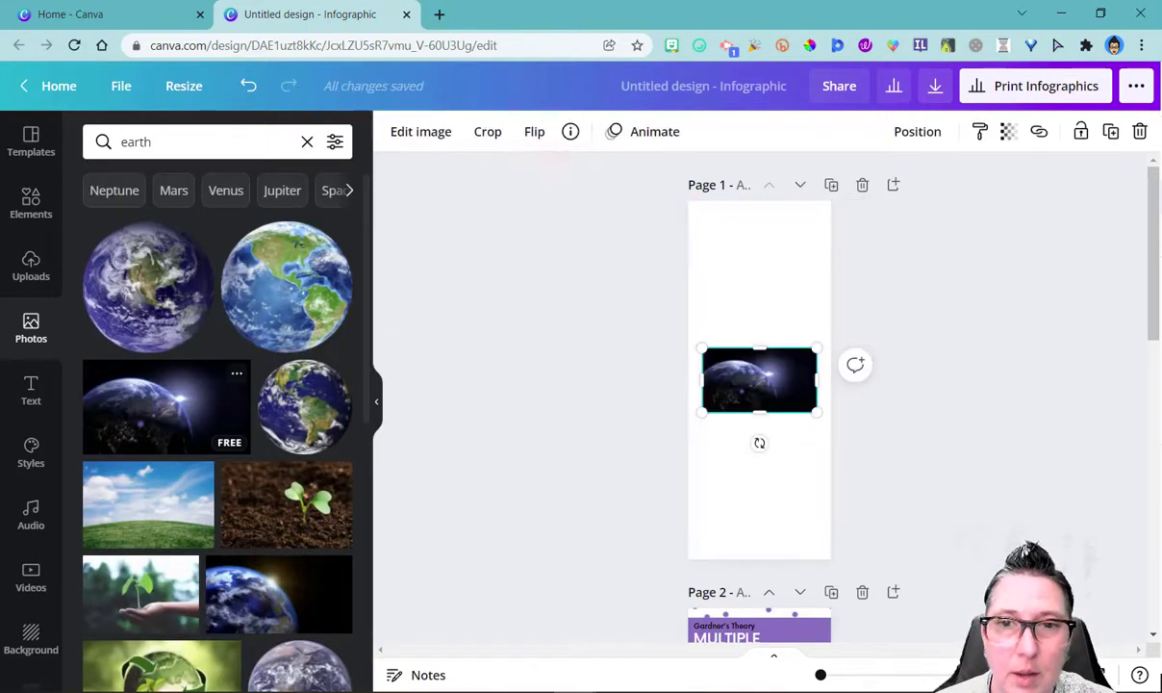
drag(757, 380, 745, 307)
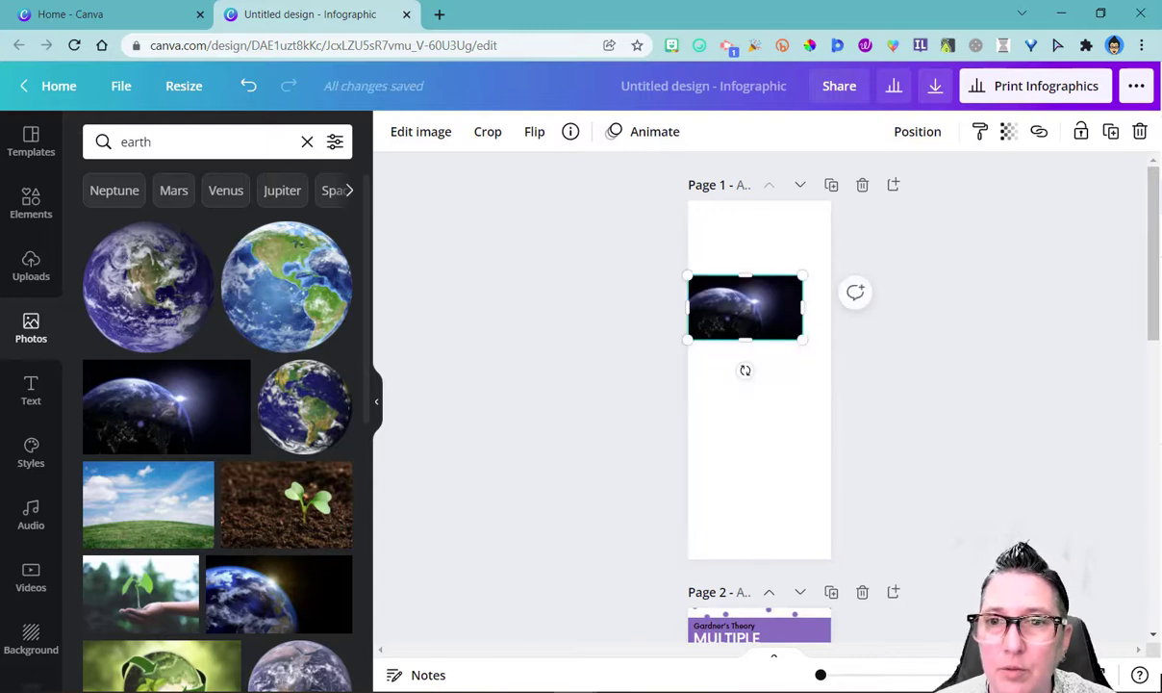
drag(803, 339, 832, 355)
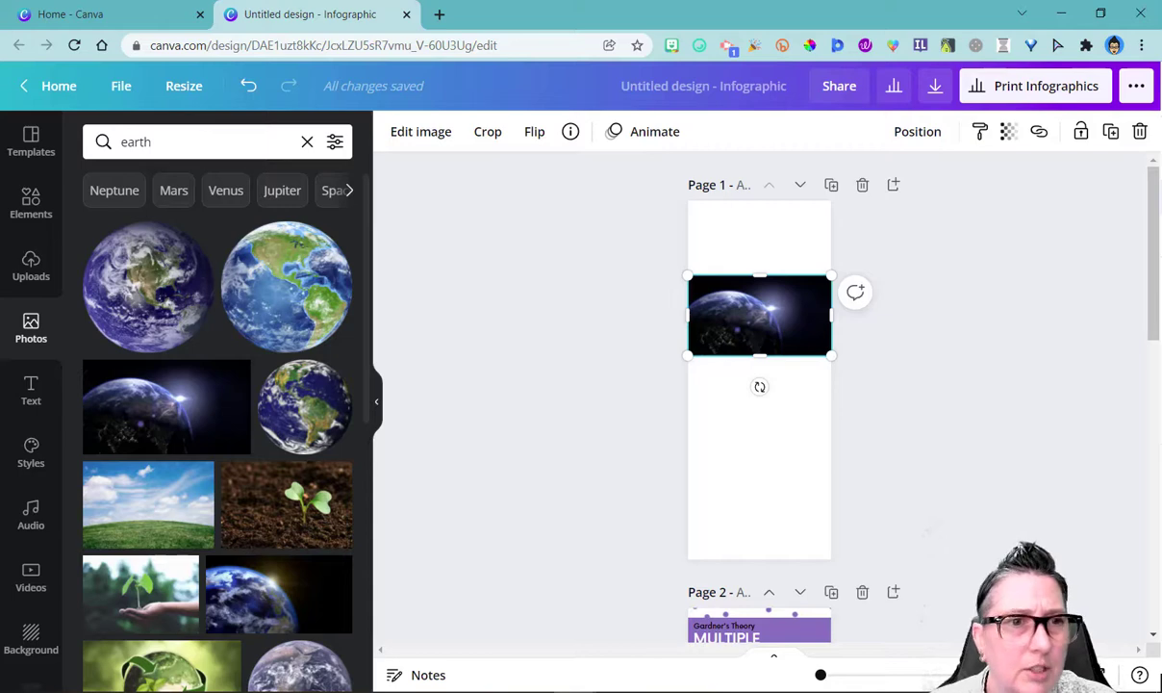
Step: Browse the available text options and font combinations
click(31, 391)
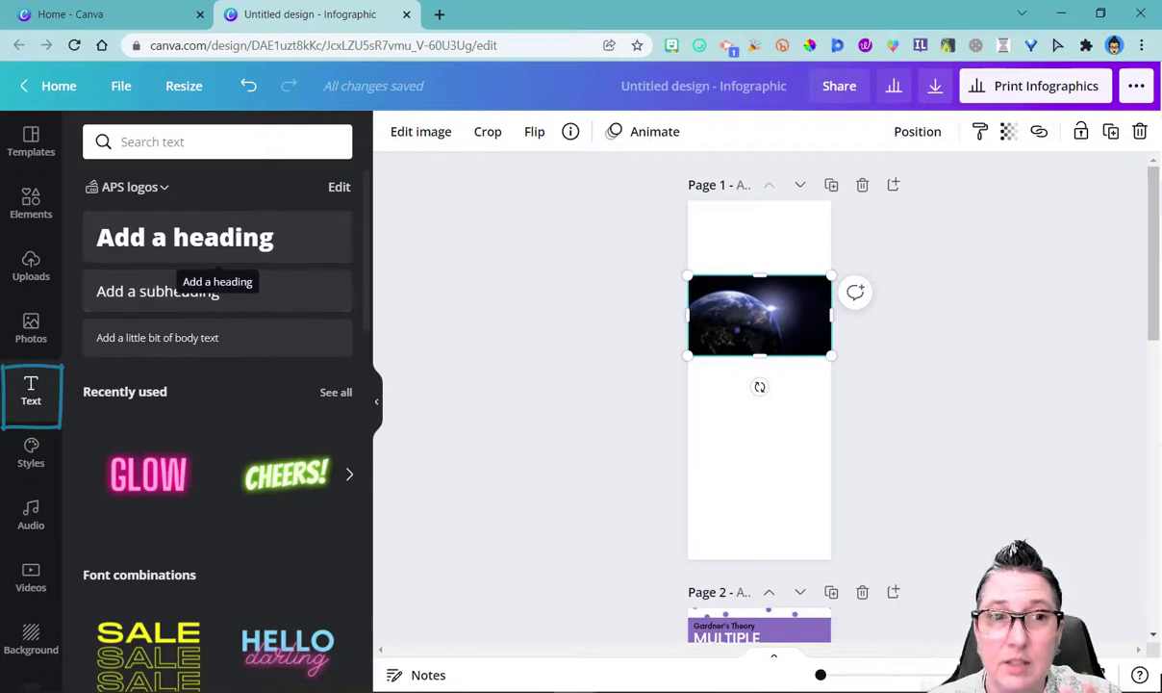
scroll(241, 404, down, 4)
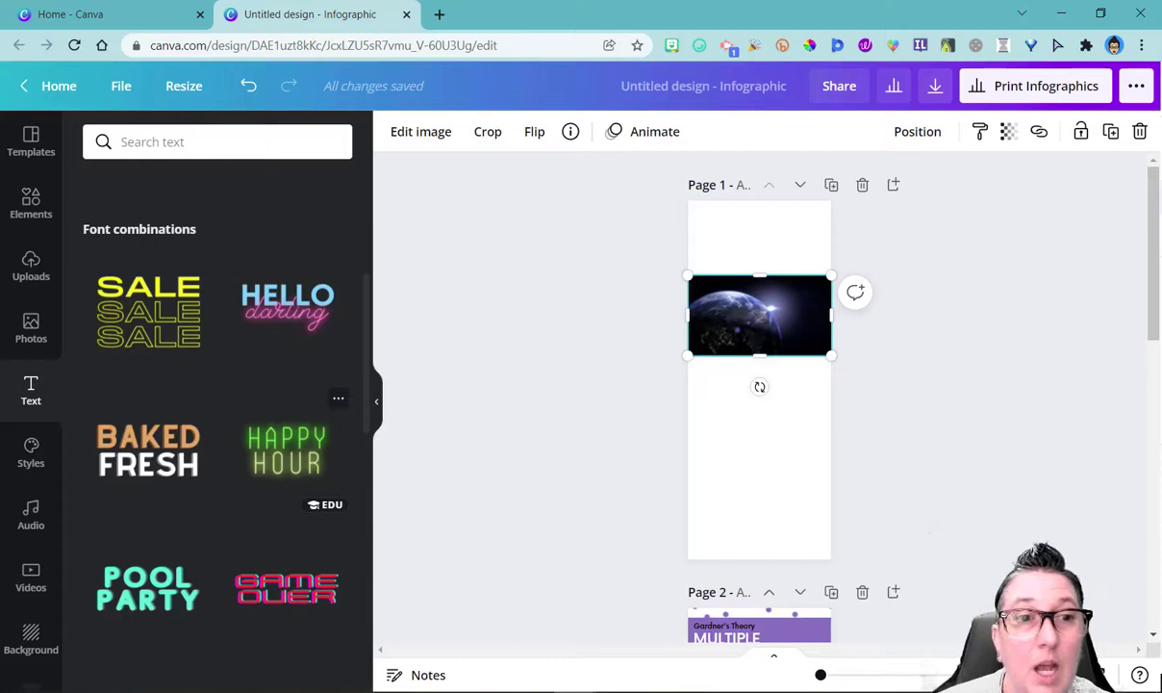
scroll(218, 404, down, 8)
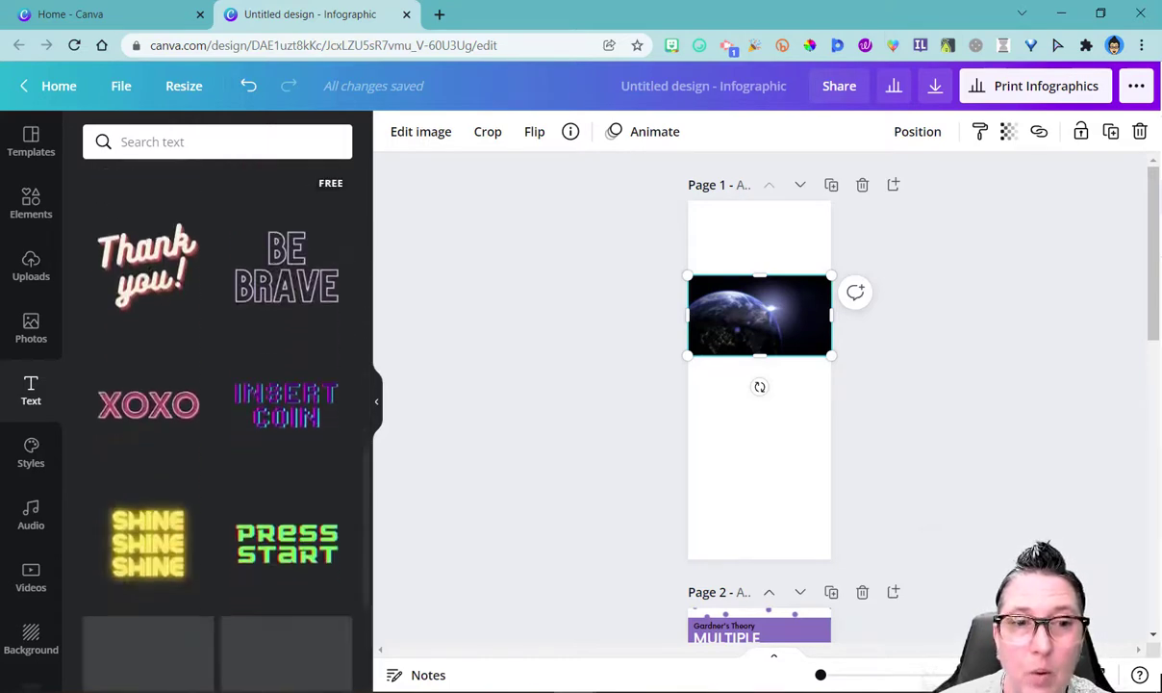
scroll(218, 405, down, 5)
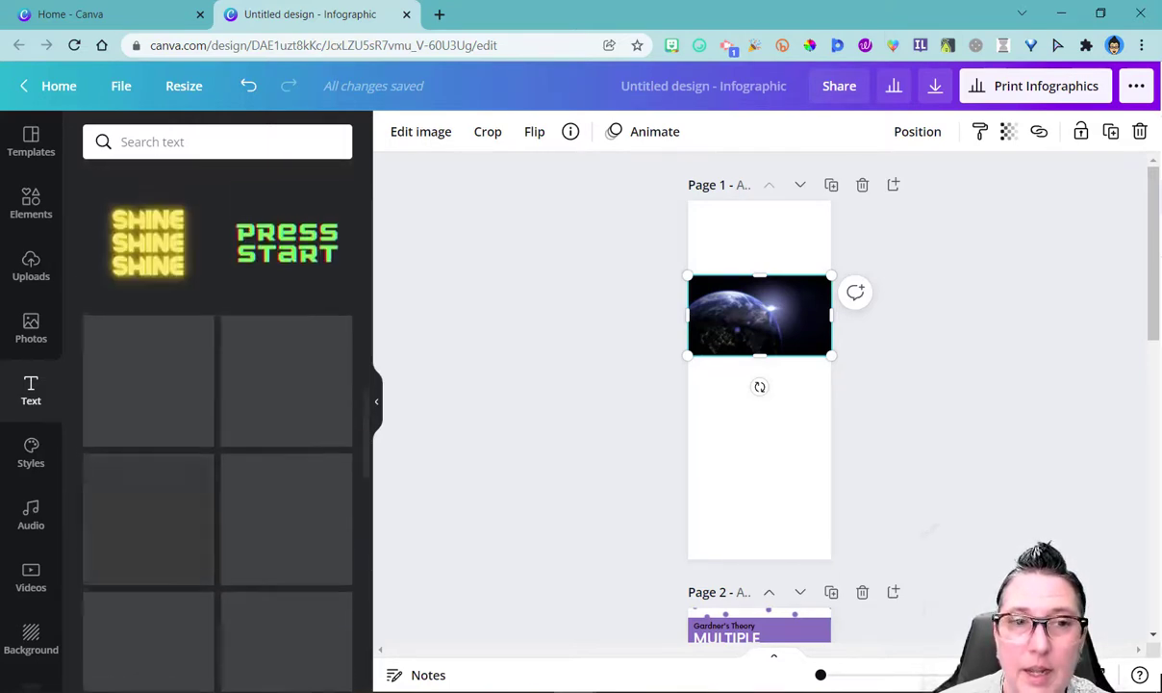
scroll(217, 404, up, 13)
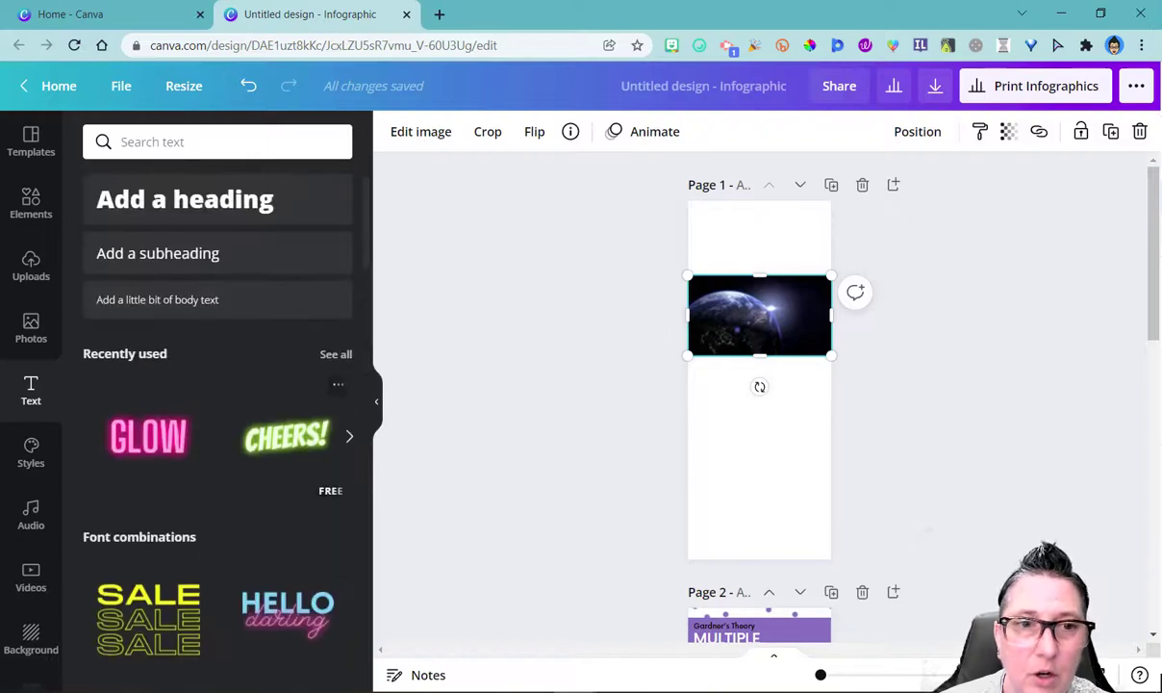
Step: Add the GLOW text style below the earth photo and replace its wording with "TECH TIPS 411"
click(148, 437)
drag(759, 381, 759, 400)
double_click(759, 400)
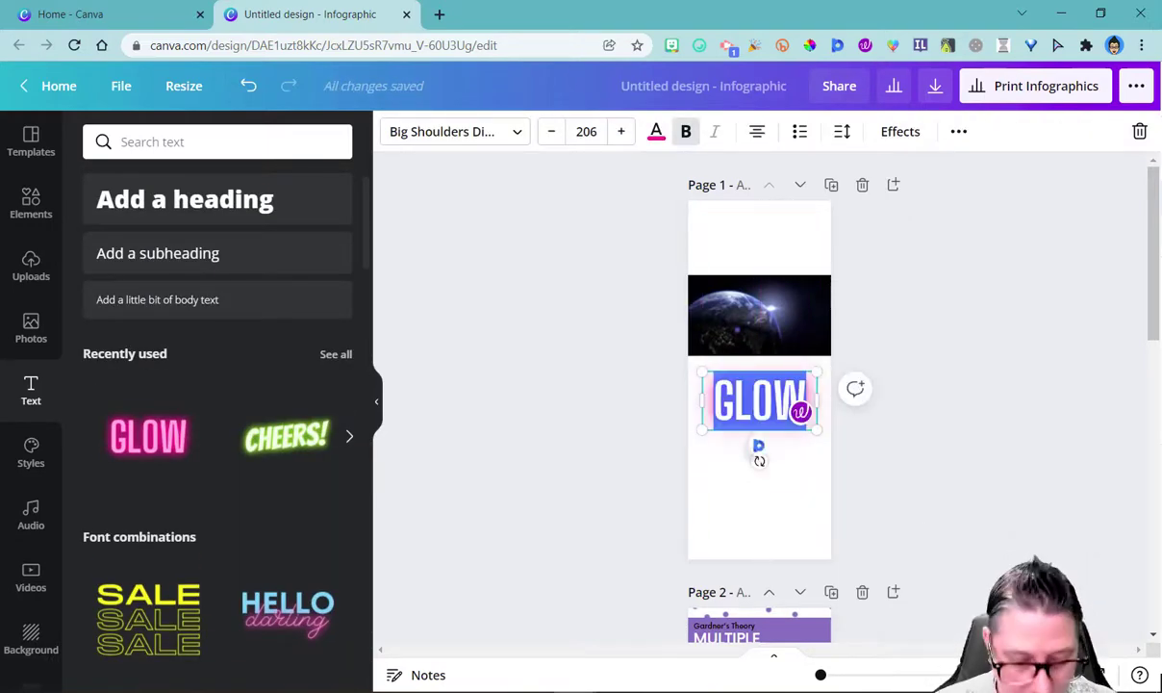
text(TECH TIPS 411)
Step: Recolor the TECH TIPS 411 text, trying the APS blue and the document's mint before applying the near-black photo color
click(439, 91)
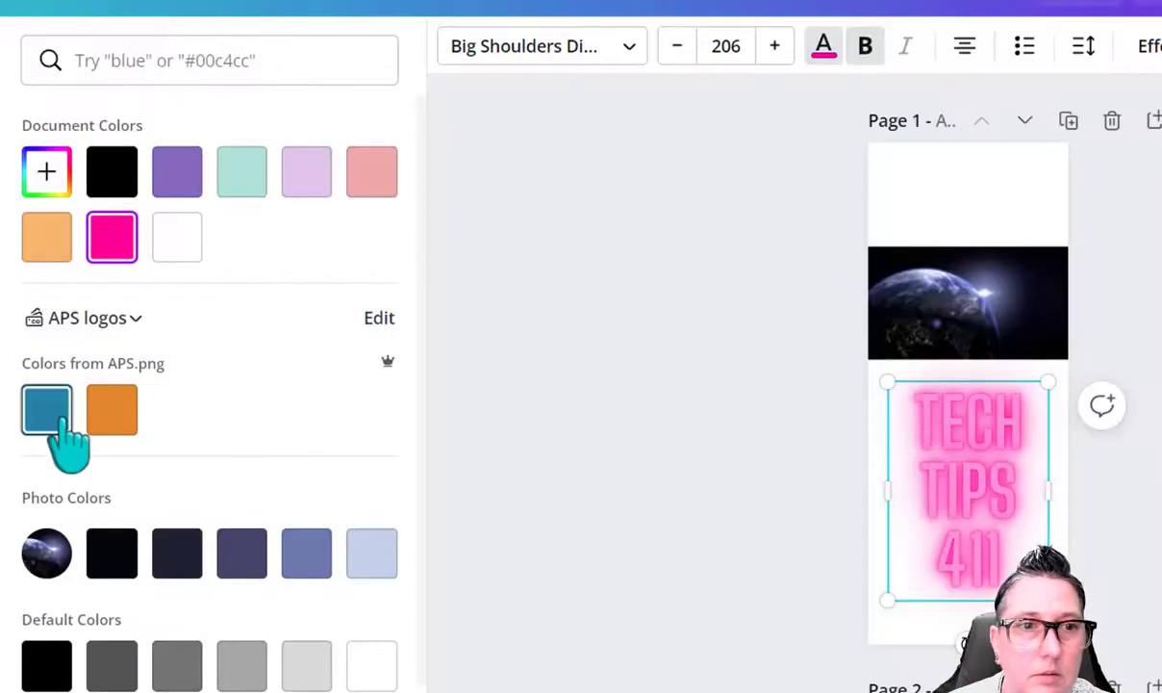
click(48, 409)
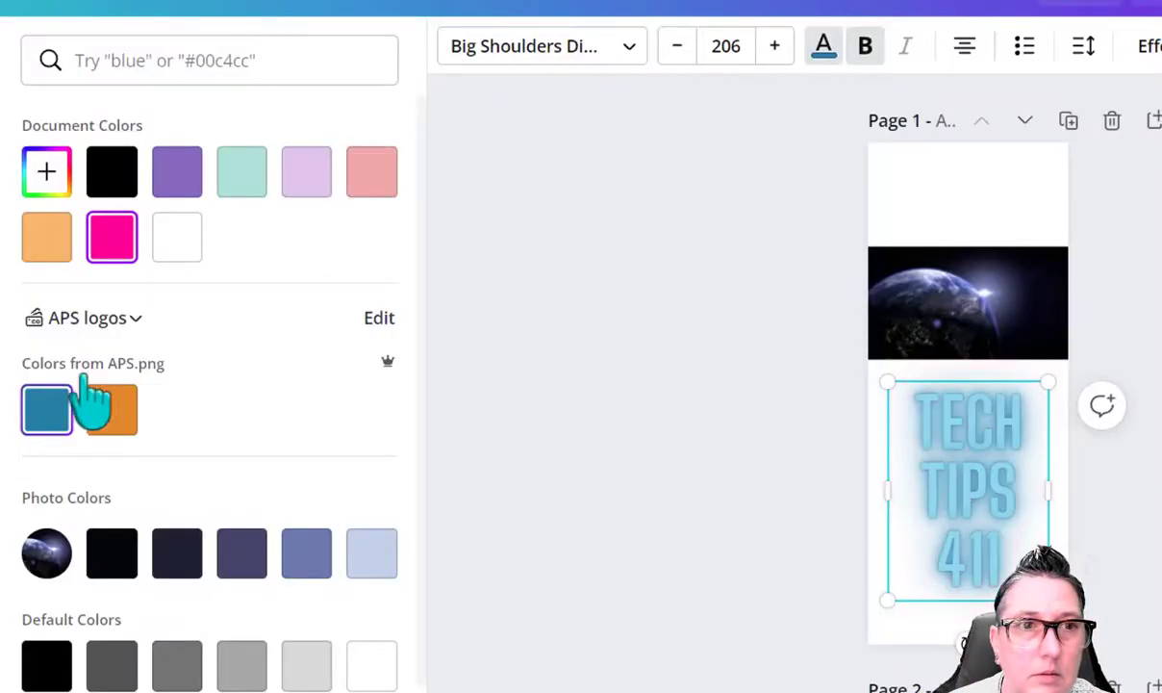
click(242, 178)
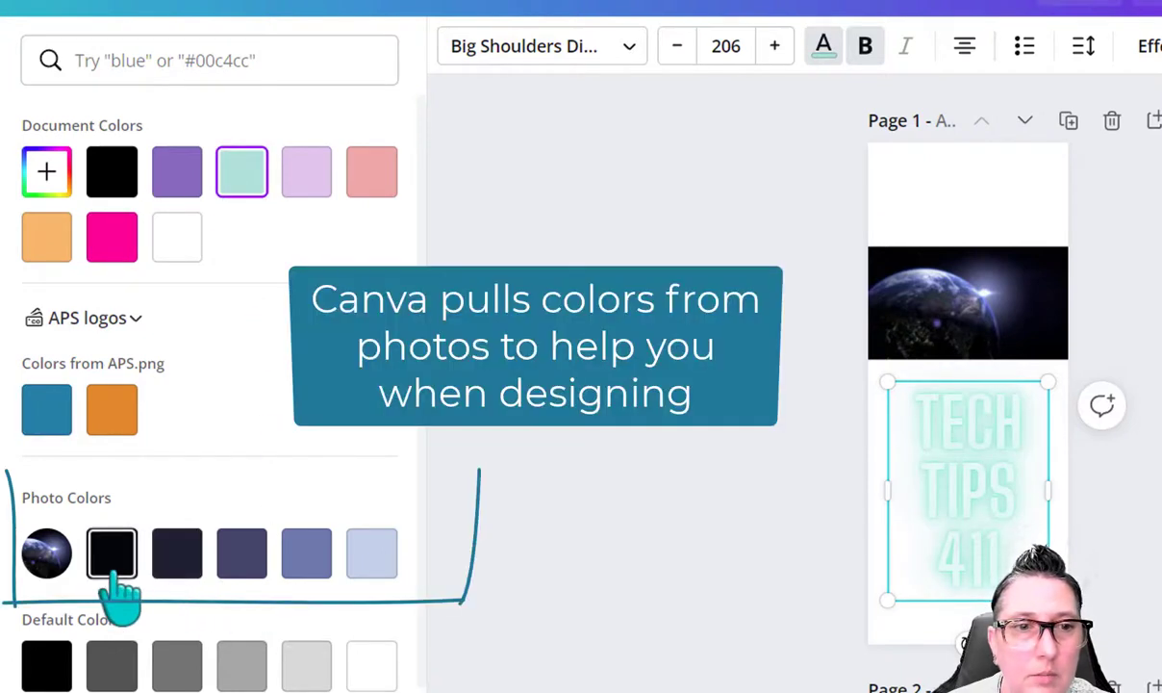
click(123, 569)
key(Escape)
key(Escape)
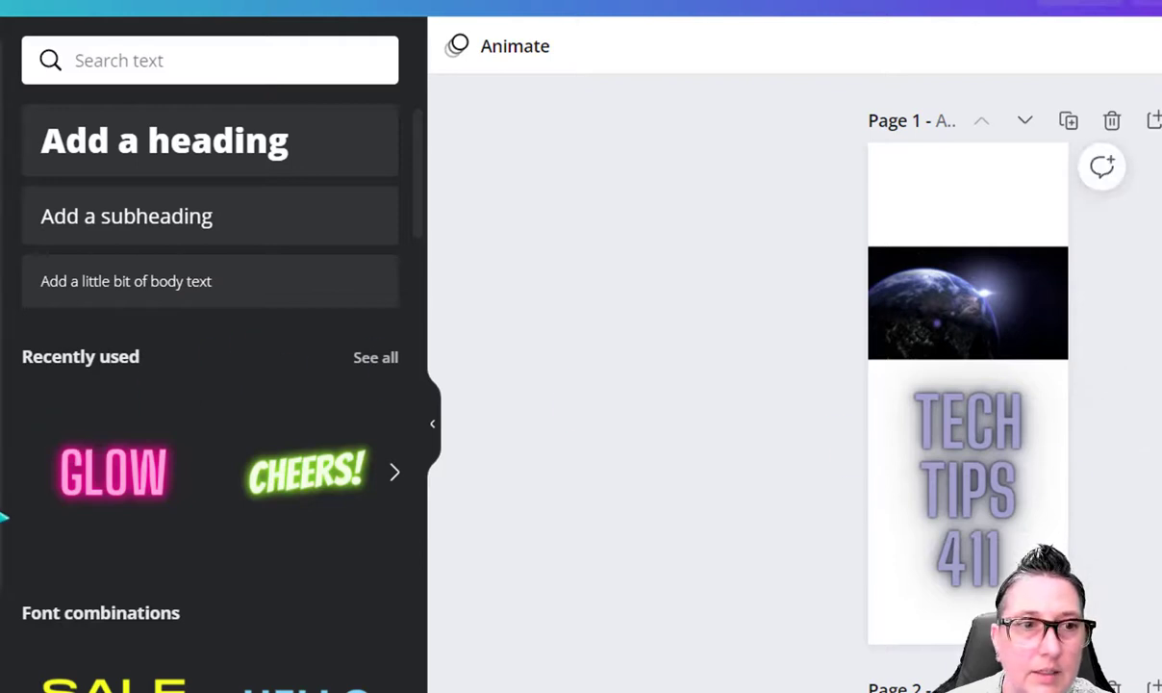
Step: Apply the Barlow Bold style set with its fonts and colors to the Multiple Intelligences infographic on page 2
click(31, 452)
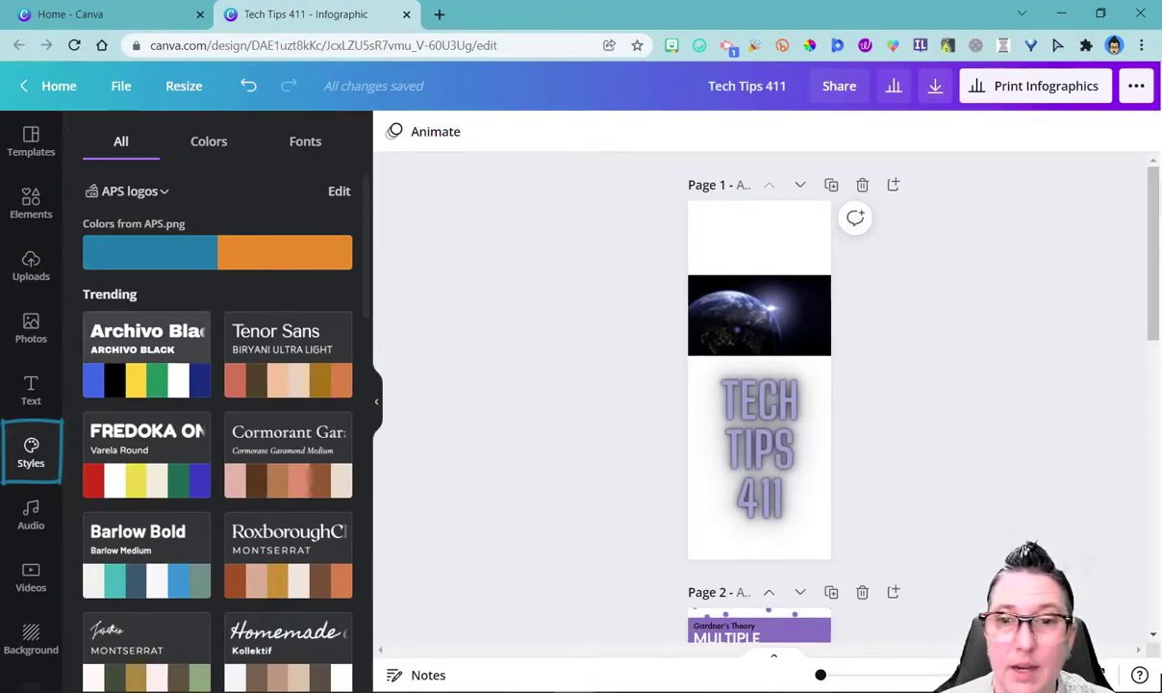
scroll(741, 505, down, 5)
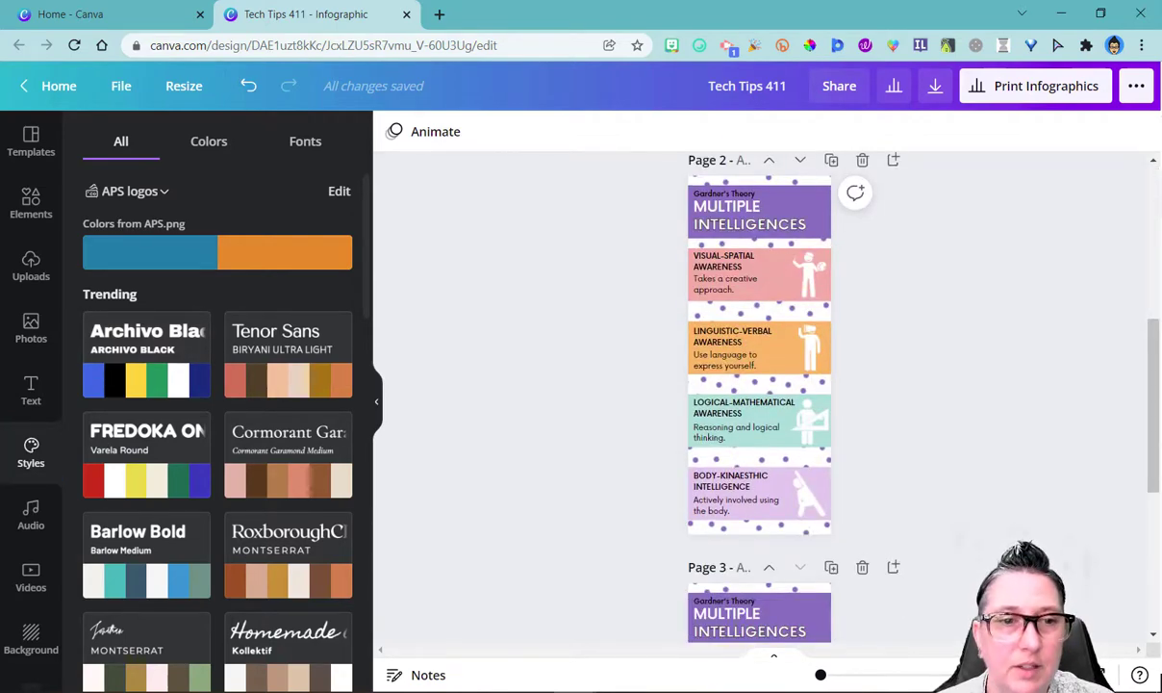
scroll(218, 404, down, 4)
scroll(218, 404, up, 3)
click(145, 453)
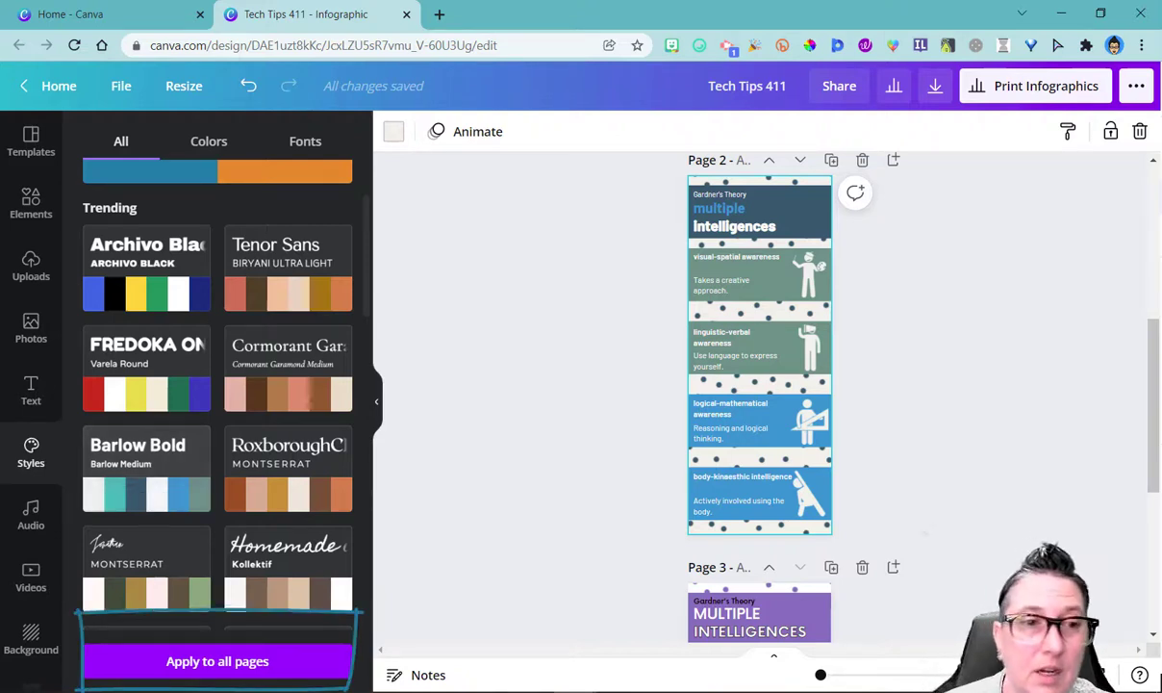
Step: Browse the audio tracks and the video library with its option for recording yourself
click(31, 514)
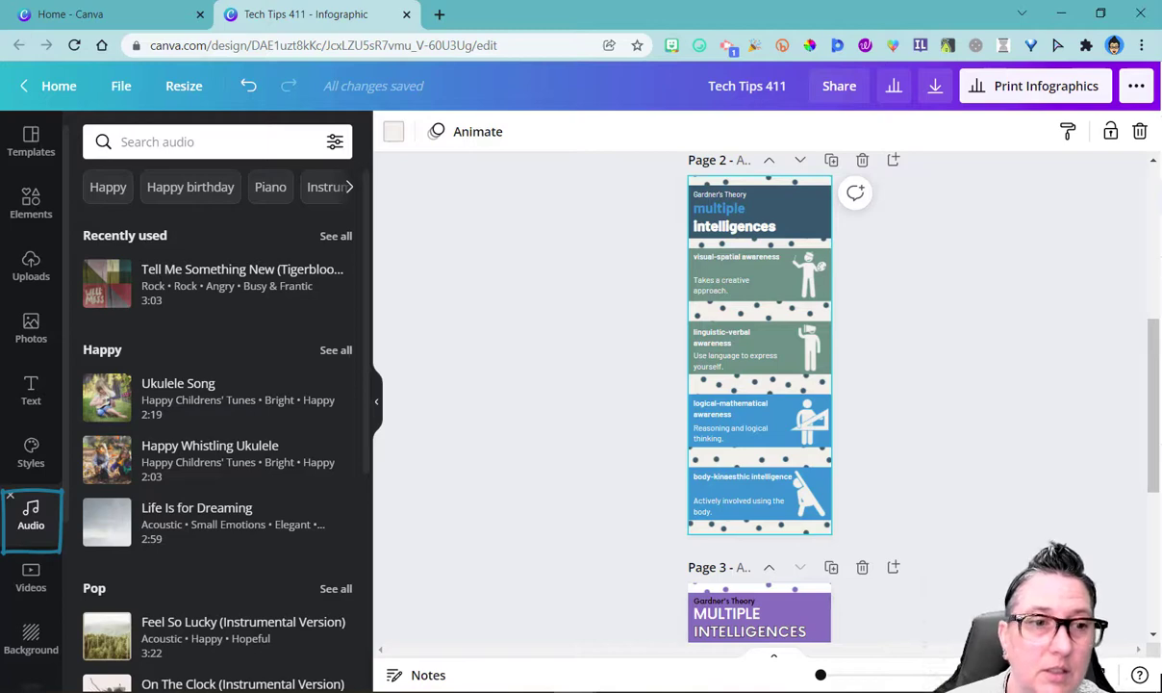
scroll(30, 385, down, 2)
click(13, 475)
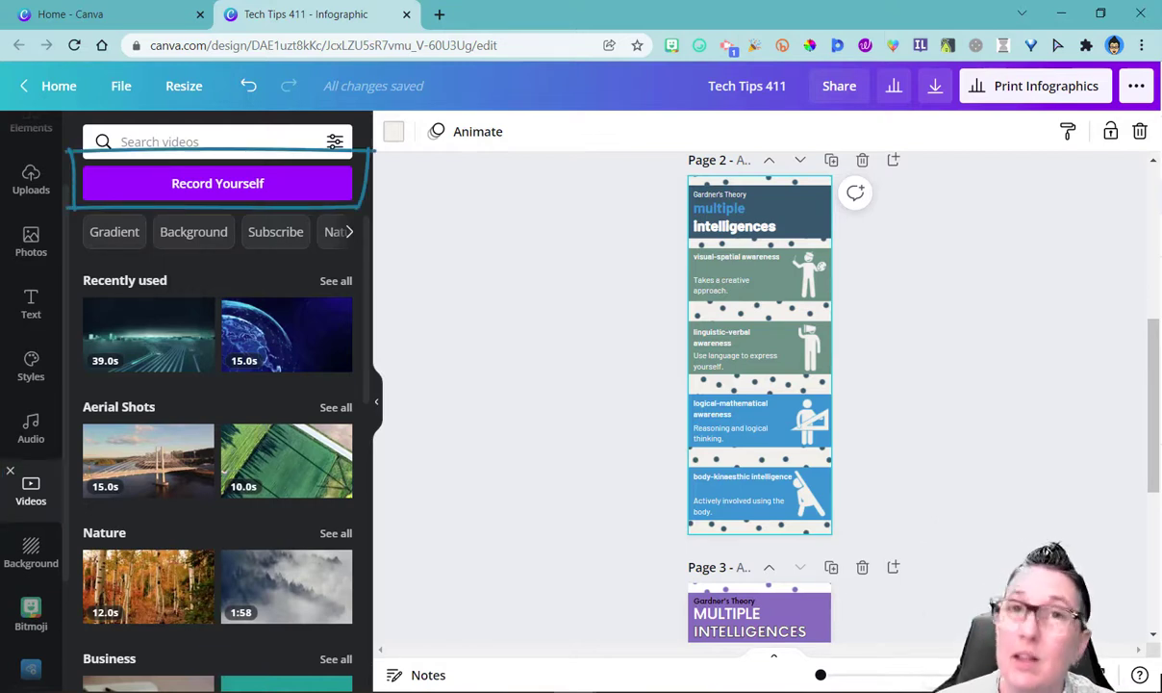
scroll(30, 385, down, 3)
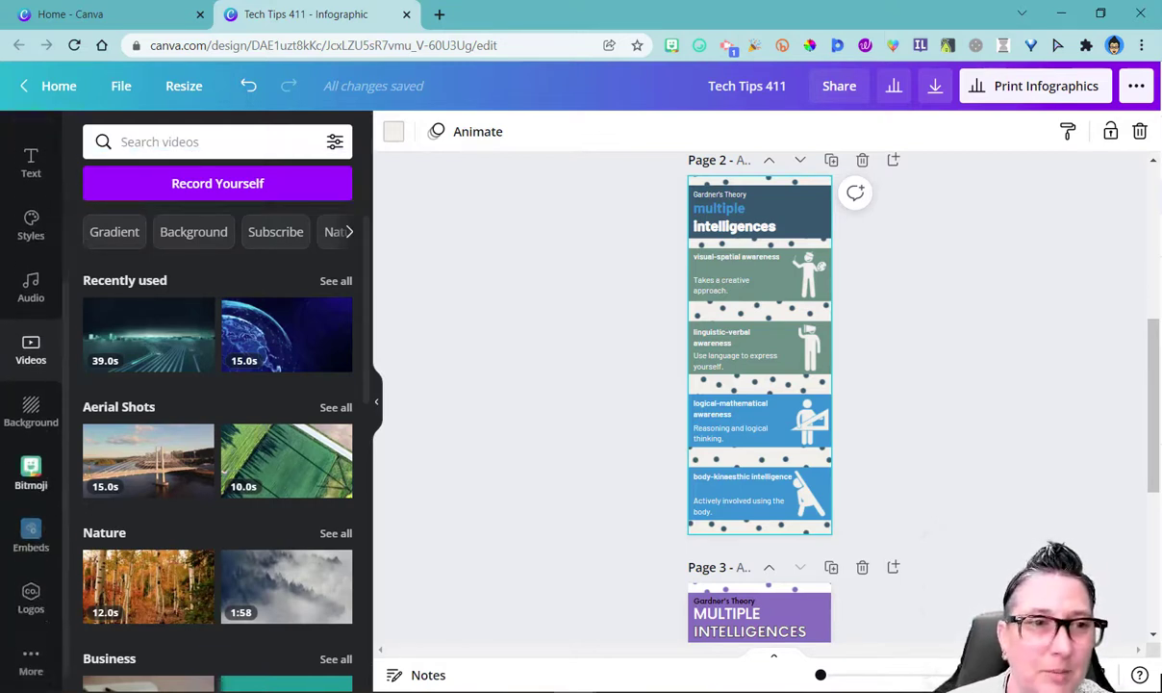
Step: Browse the background categories, including Landscapes, Patterns, Gradients, Abstract, Food, Textures and Flowers
click(30, 412)
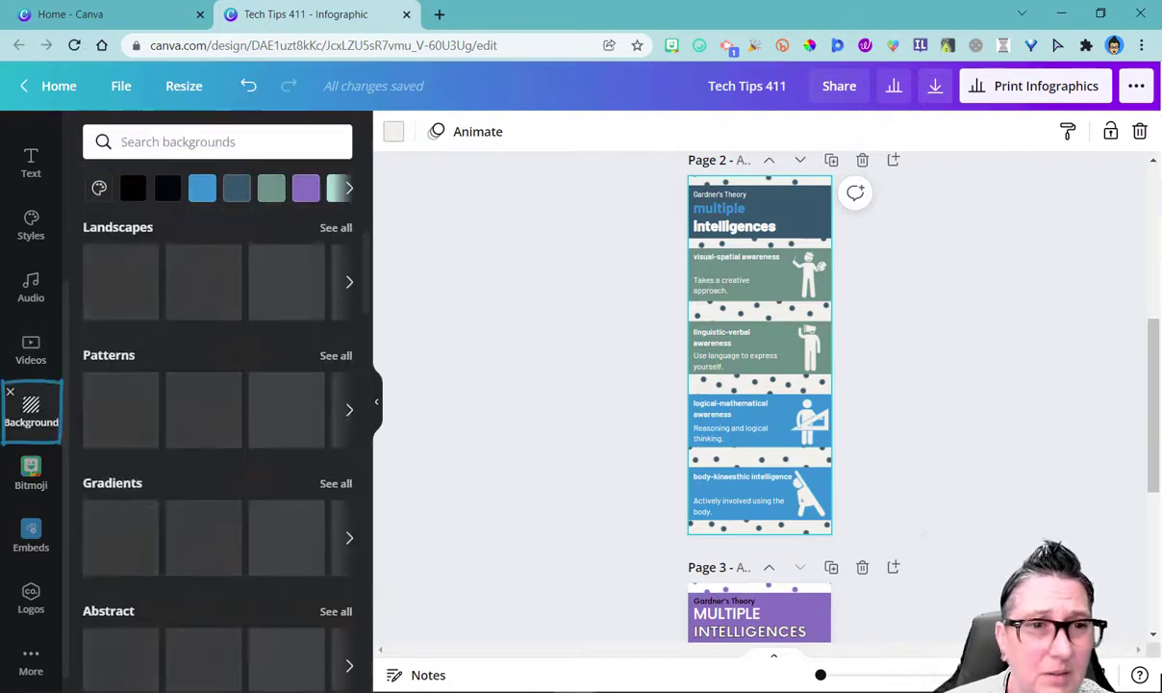
scroll(203, 410, down, 1)
scroll(203, 410, up, 1)
scroll(286, 365, down, 3)
scroll(289, 360, up, 2)
scroll(288, 360, down, 4)
scroll(207, 414, down, 4)
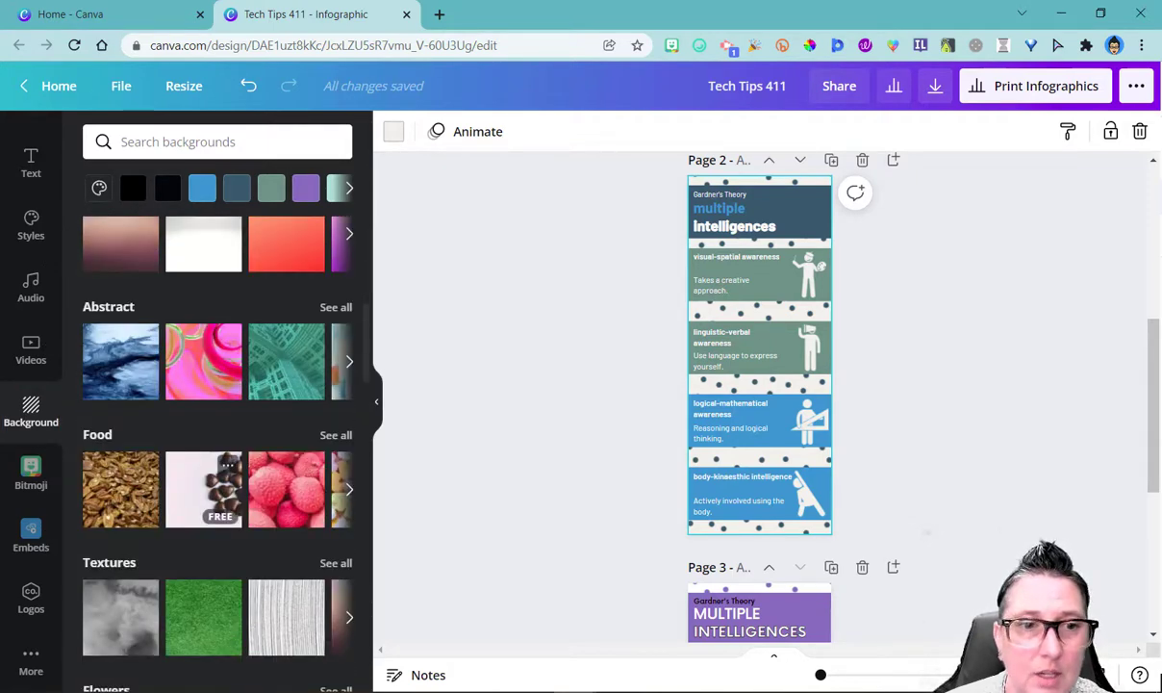
scroll(207, 404, down, 2)
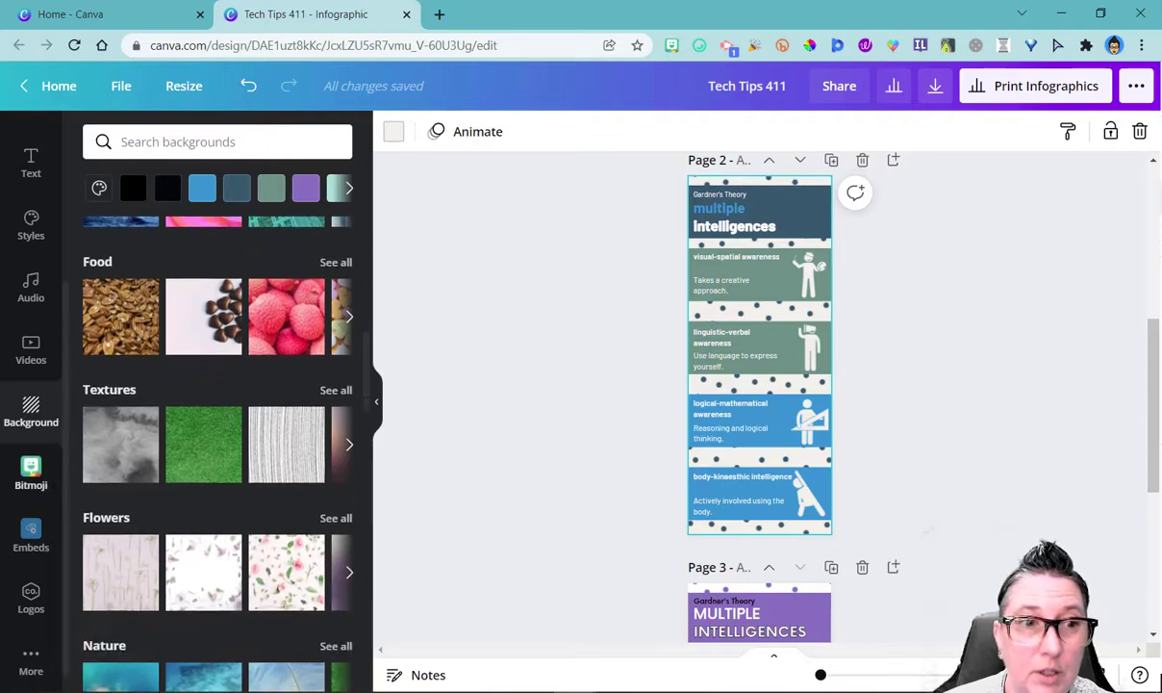
scroll(31, 466, up, 3)
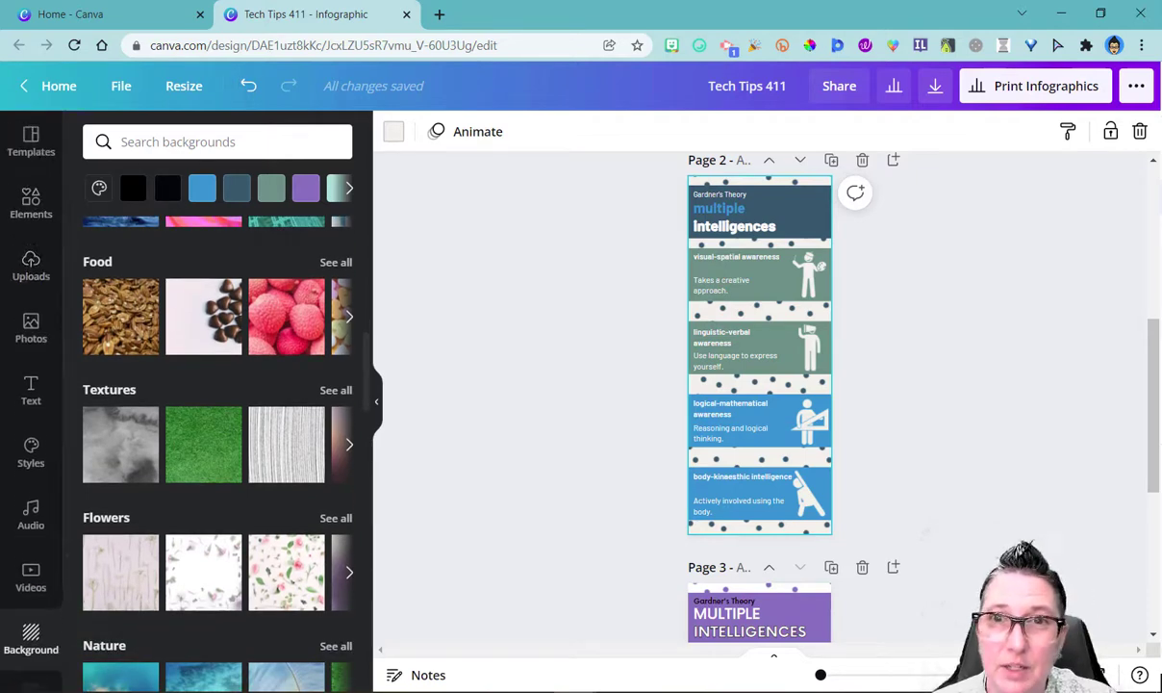
Step: Inspect the layering and page alignment options for the earth photo on page 1
scroll(760, 397, up, 3)
scroll(759, 443, up, 2)
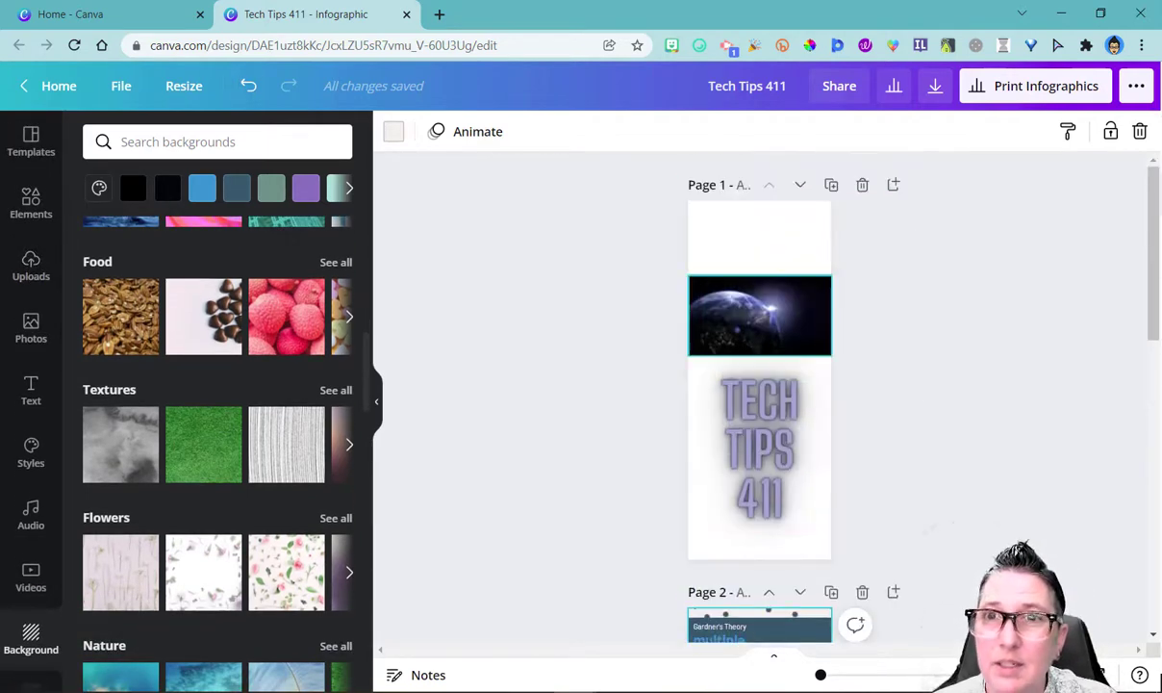
click(759, 315)
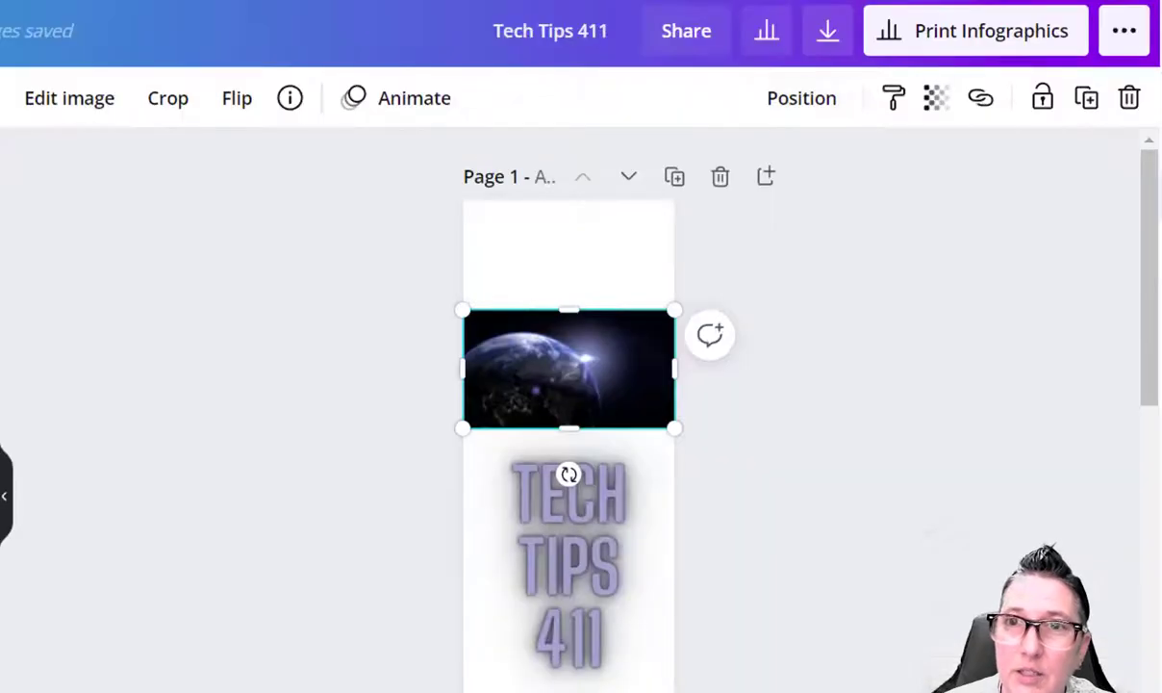
click(917, 131)
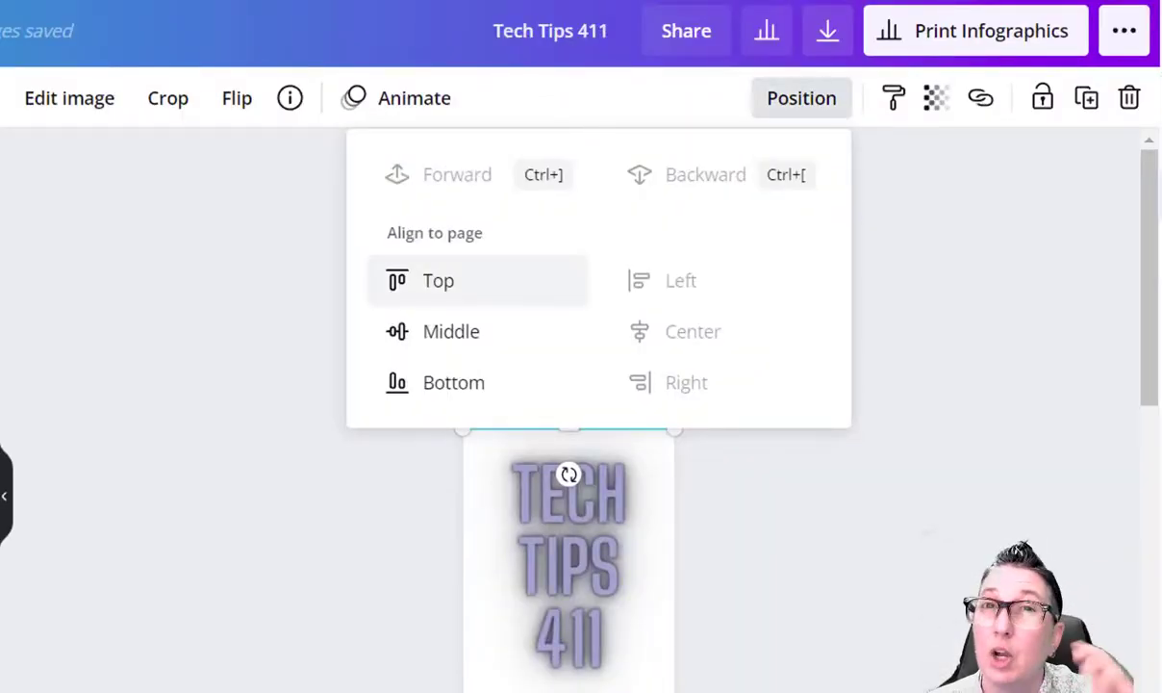
key(Escape)
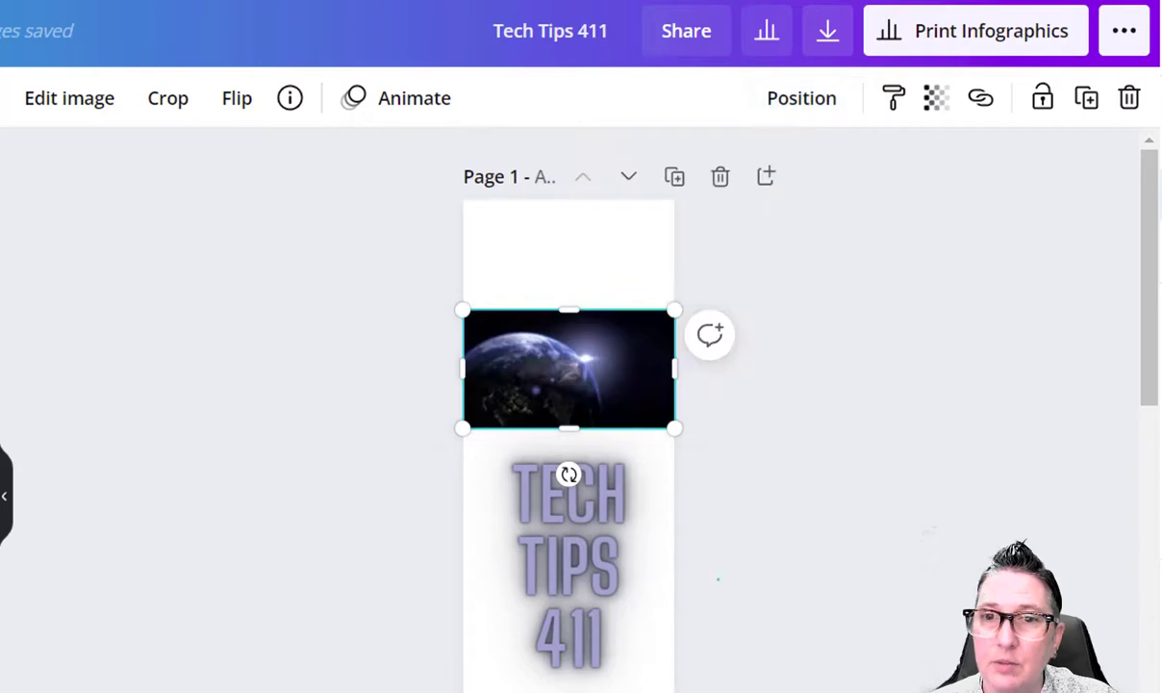
Step: Select the earth photo together with the TECH TIPS 411 text and view the available actions, including grouping
drag(436, 320, 716, 576)
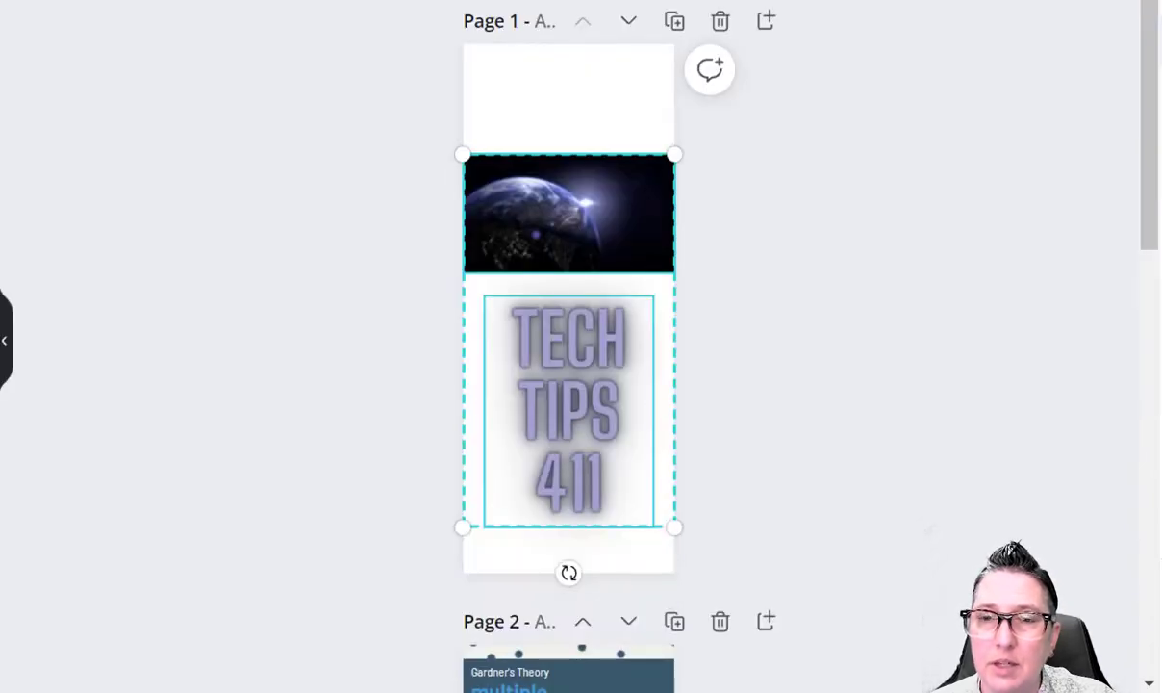
right_click(569, 234)
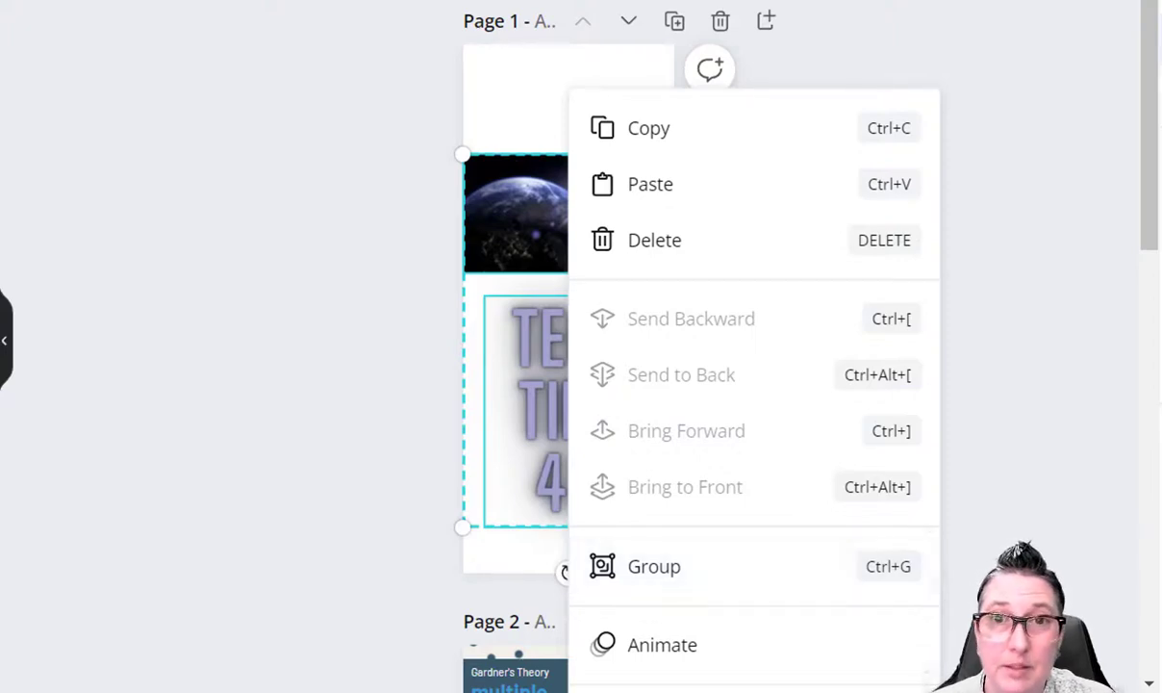
key(Escape)
Step: Browse the fonts available for the TECH TIPS 411 text, including the document, recently used and popular fonts
click(569, 412)
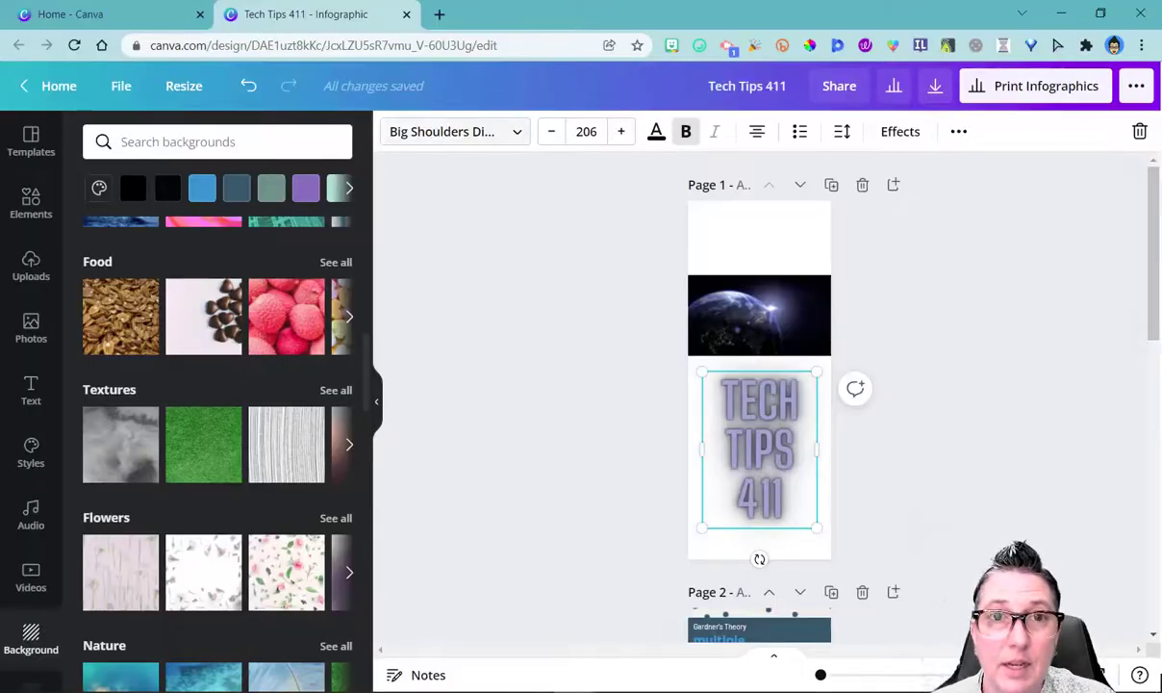
click(452, 131)
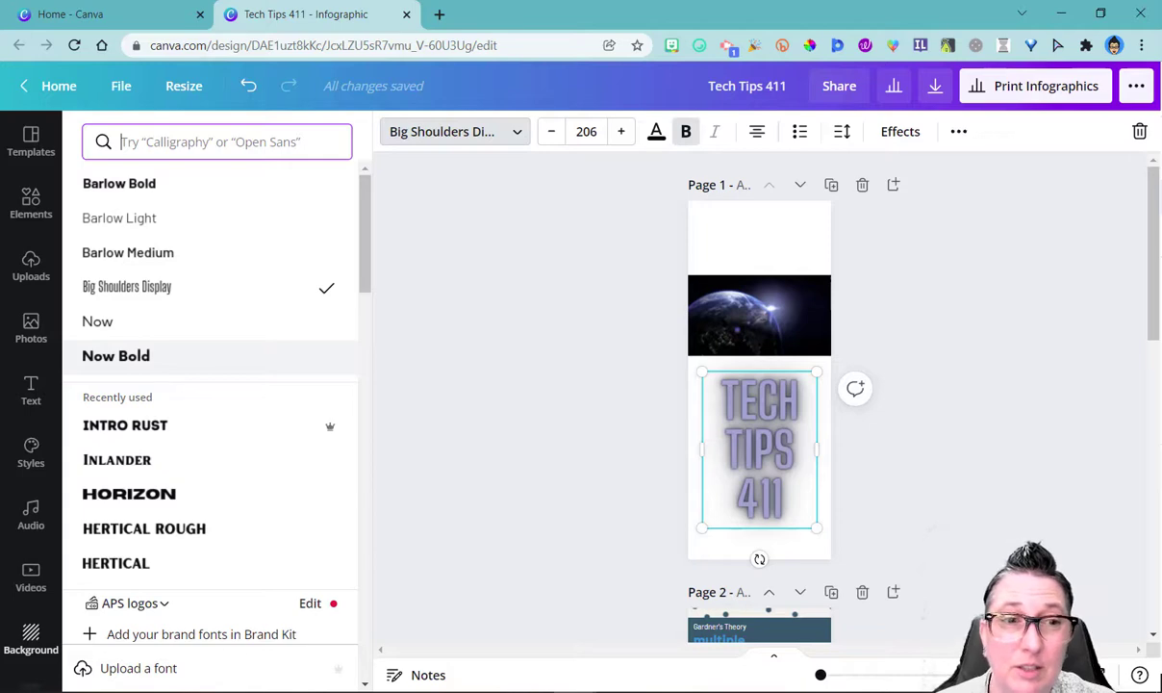
scroll(209, 370, down, 5)
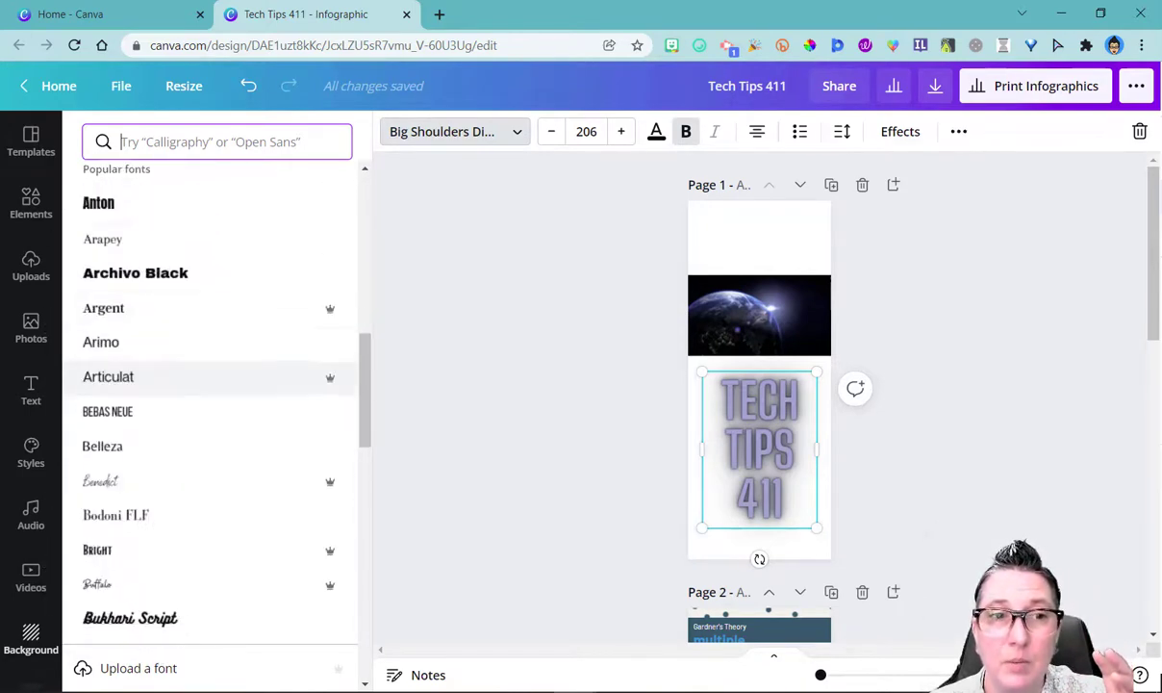
scroll(330, 376, down, 4)
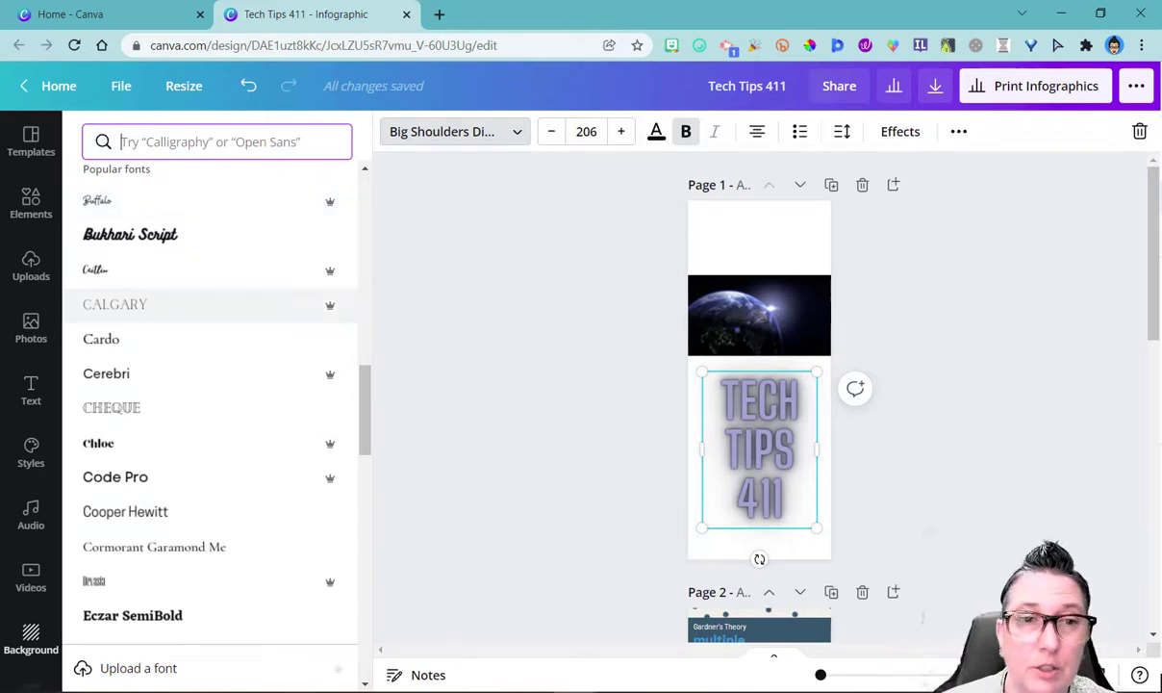
scroll(207, 404, down, 2)
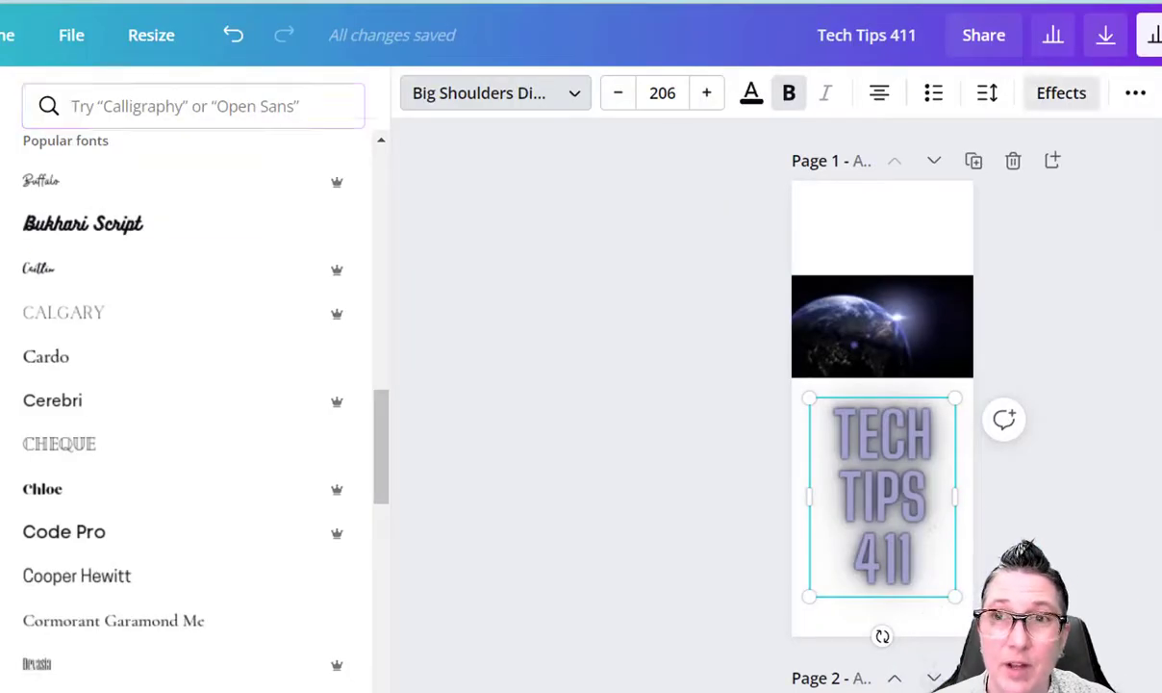
Step: Try the Hollow and Splice effects on the TECH TIPS 411 text, and apply the Echo effect
click(1155, 183)
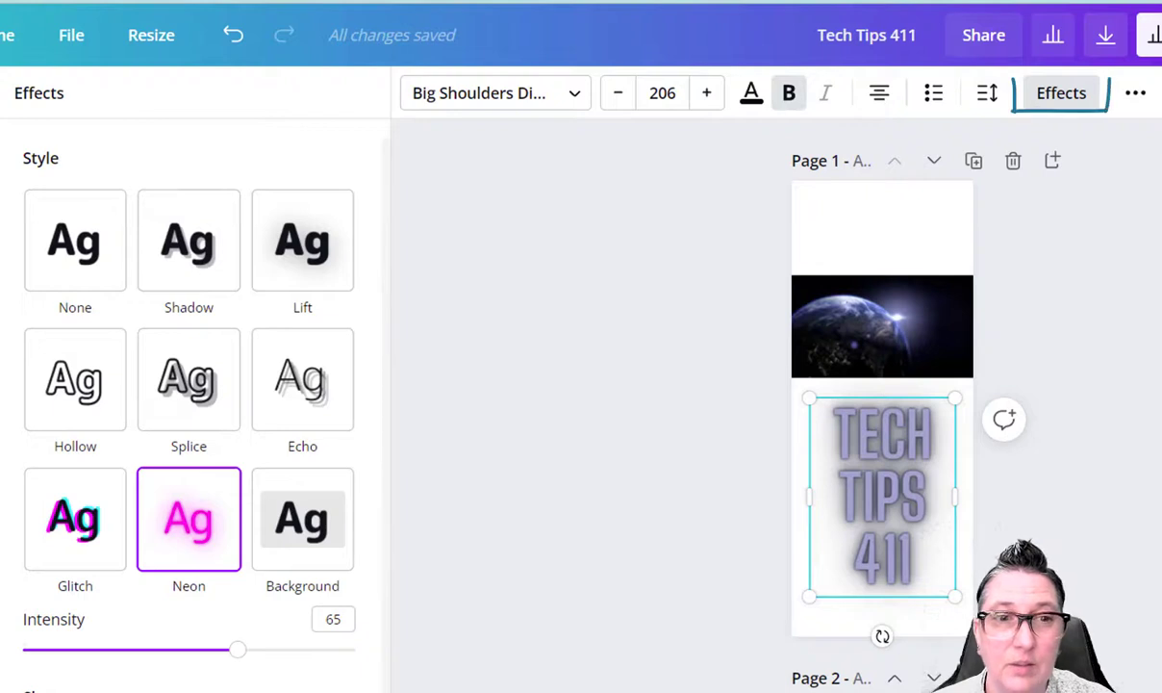
click(75, 380)
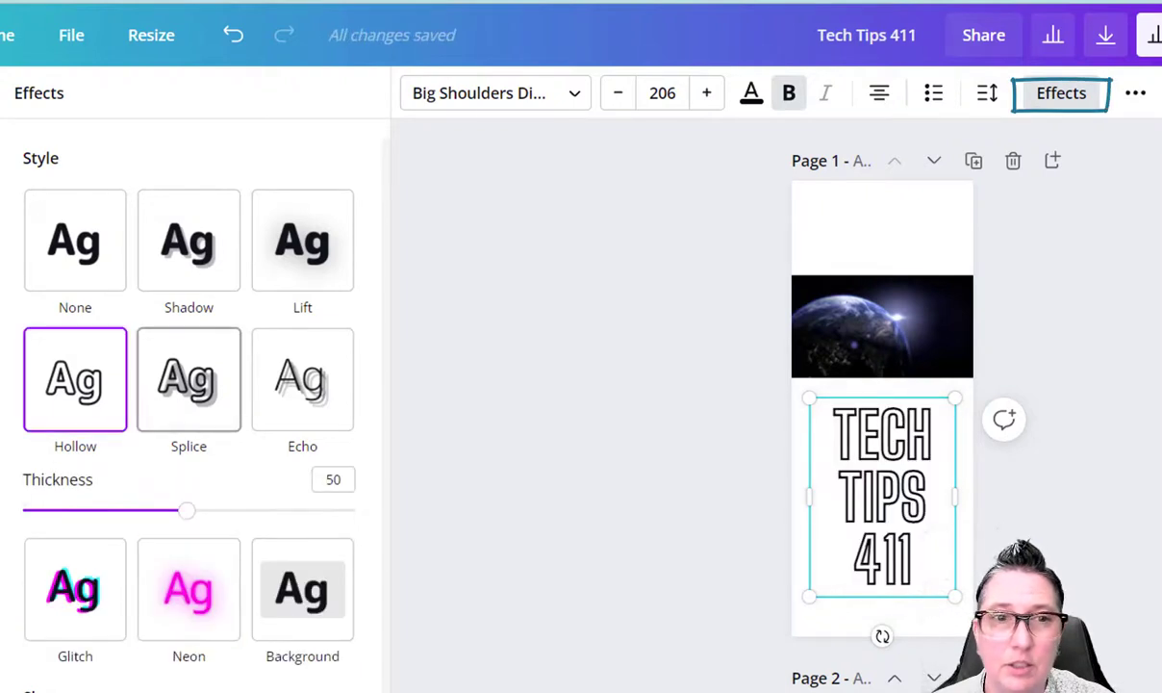
click(189, 379)
click(302, 380)
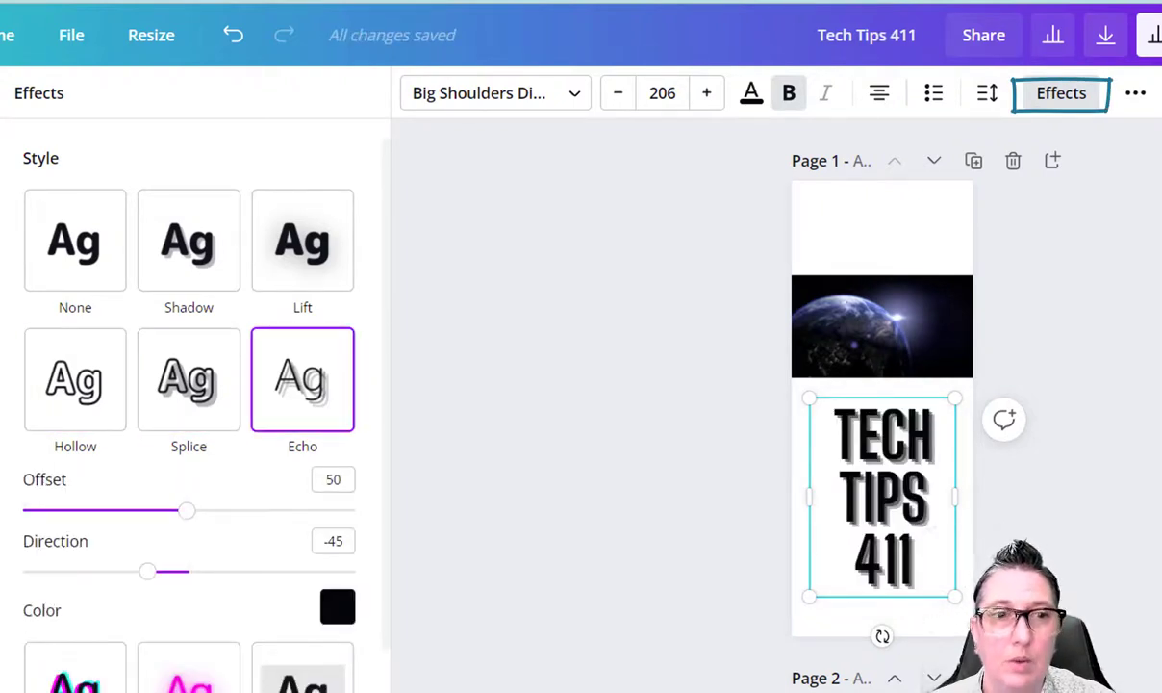
Step: Try the Curve shape and the Glitch effect on the TECH TIPS 411 text, removing the curve and undoing Glitch
scroll(189, 404, down, 2)
click(189, 674)
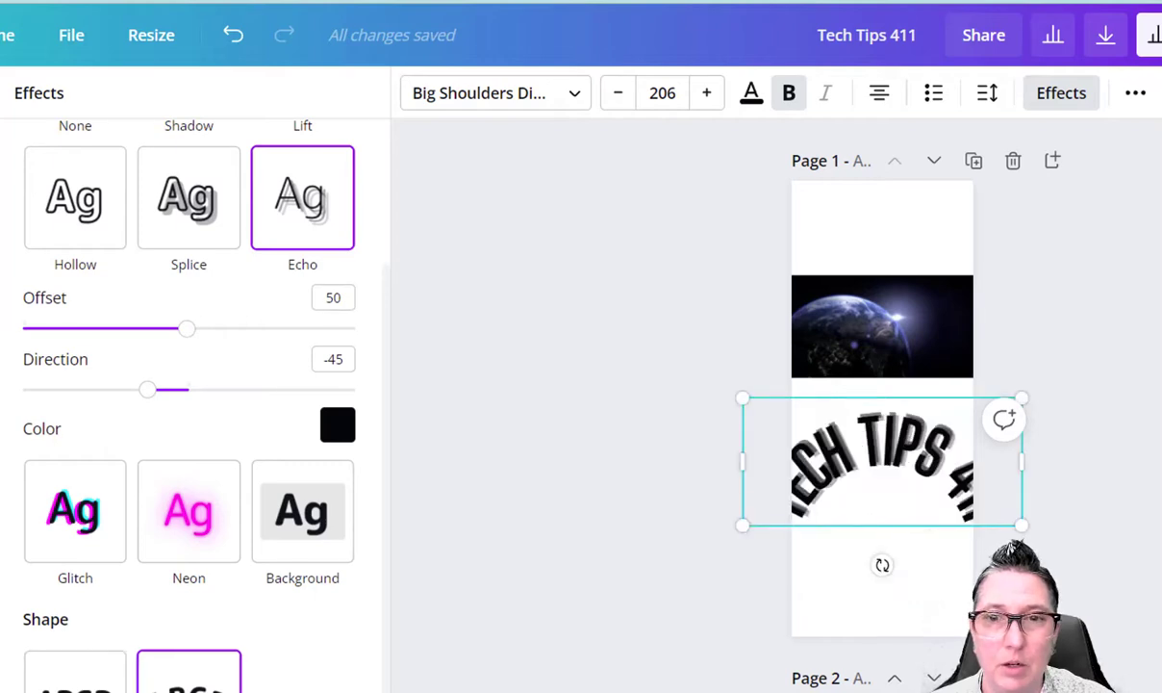
click(76, 674)
click(75, 511)
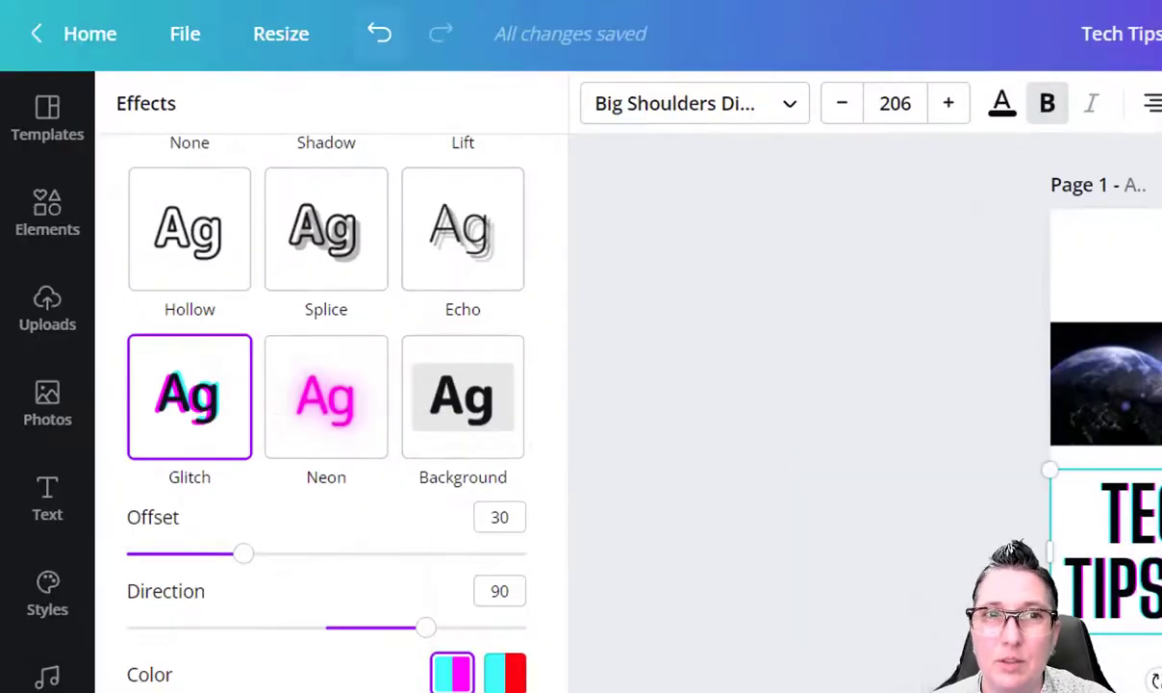
click(379, 33)
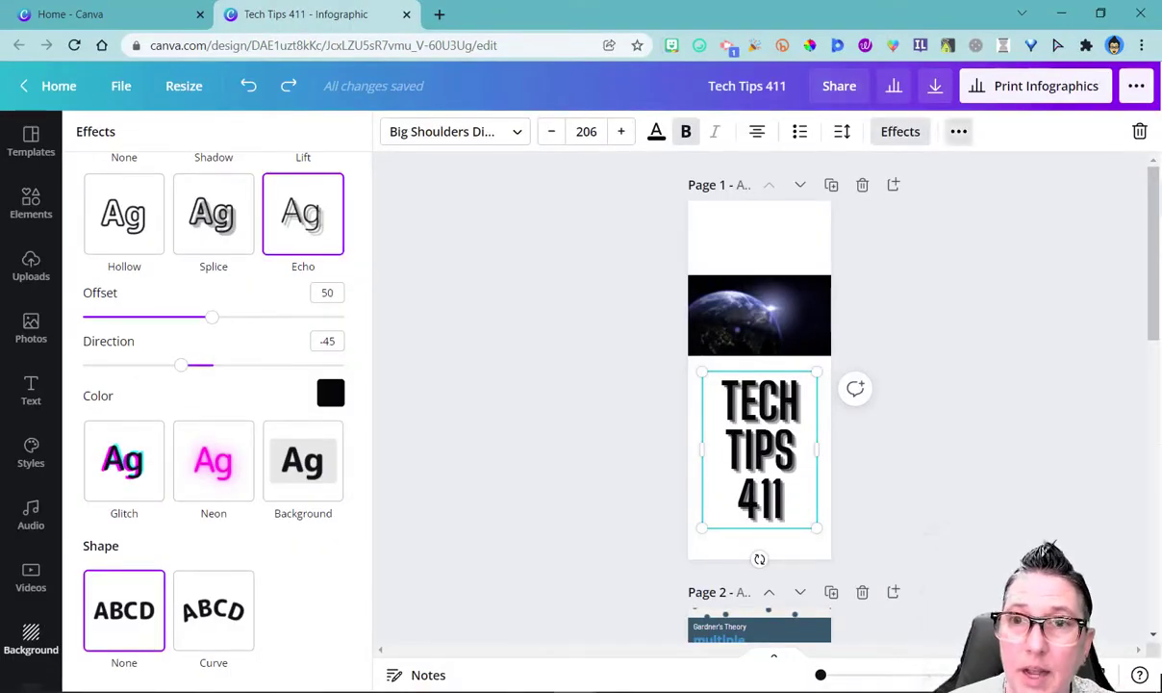
Step: Browse the text animations for TECH TIPS 411 and check its additional formatting options, including the content lock
click(958, 132)
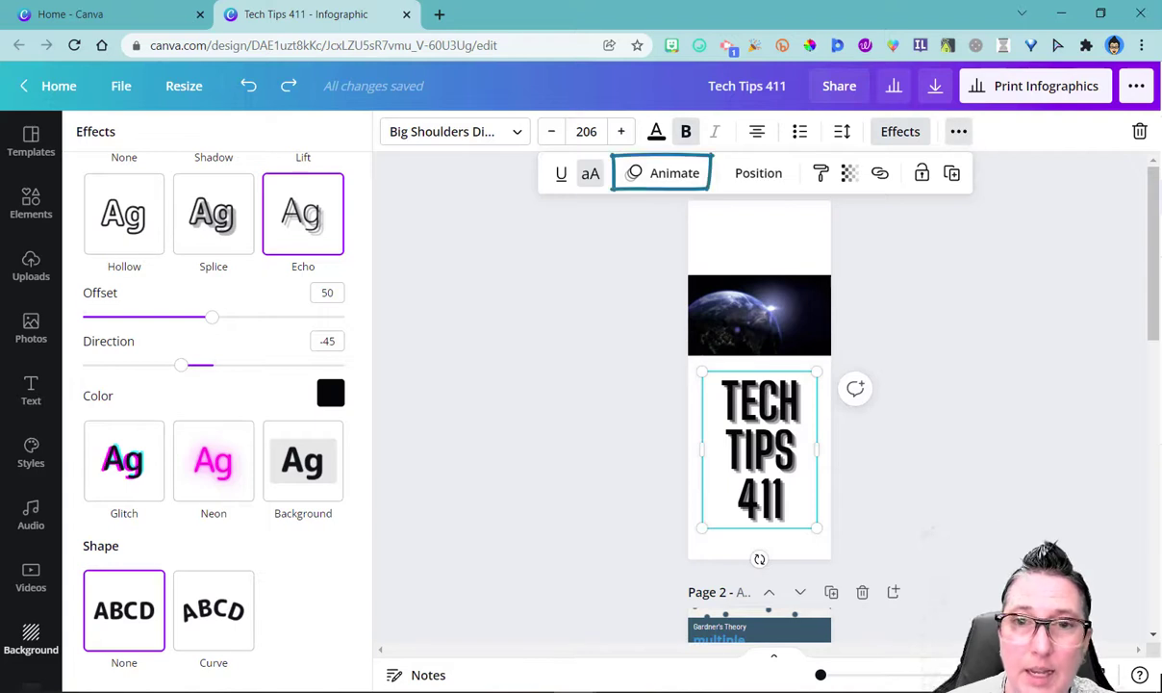
click(662, 174)
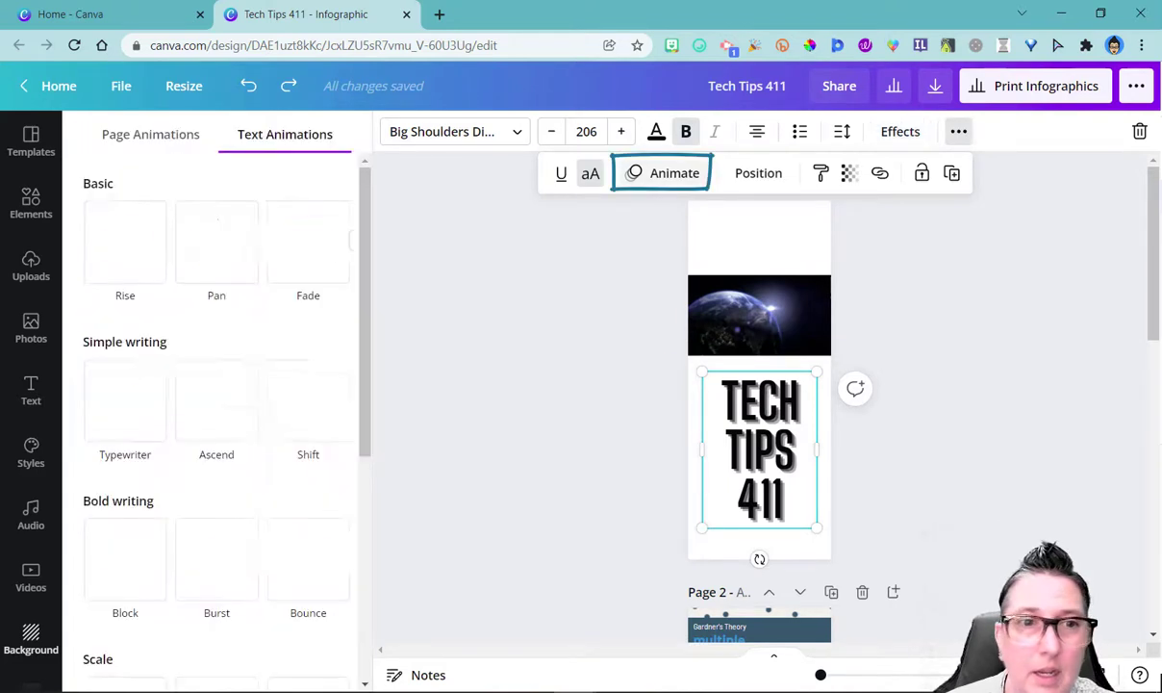
scroll(308, 327, down, 1)
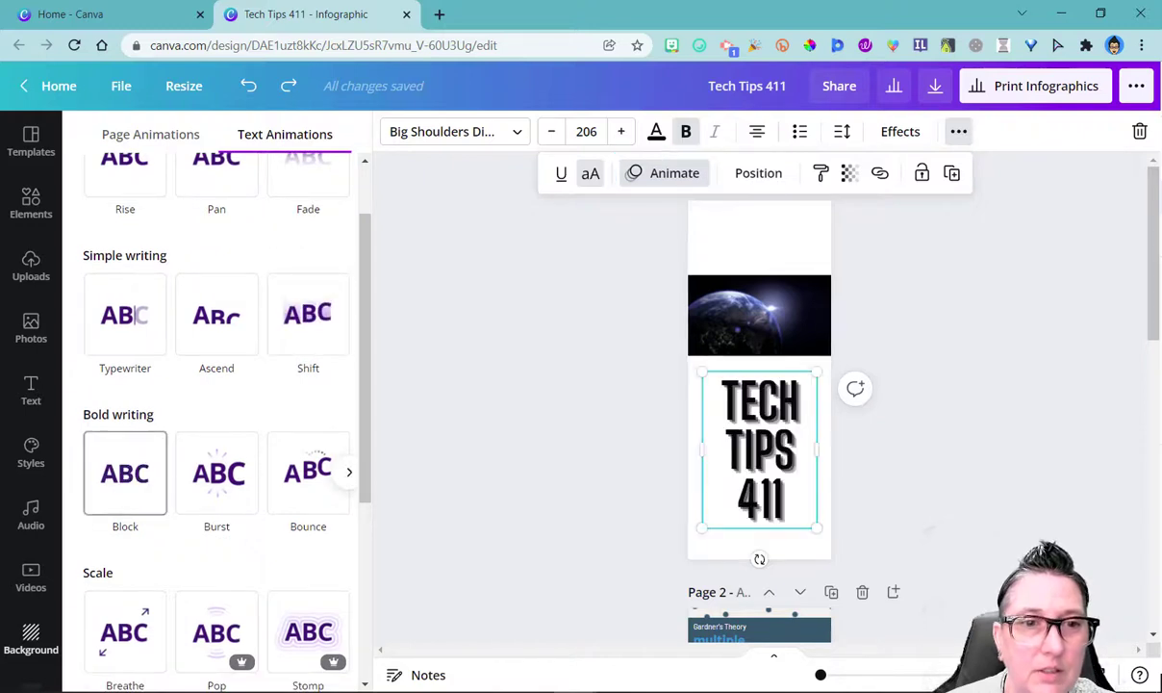
scroll(217, 472, down, 1)
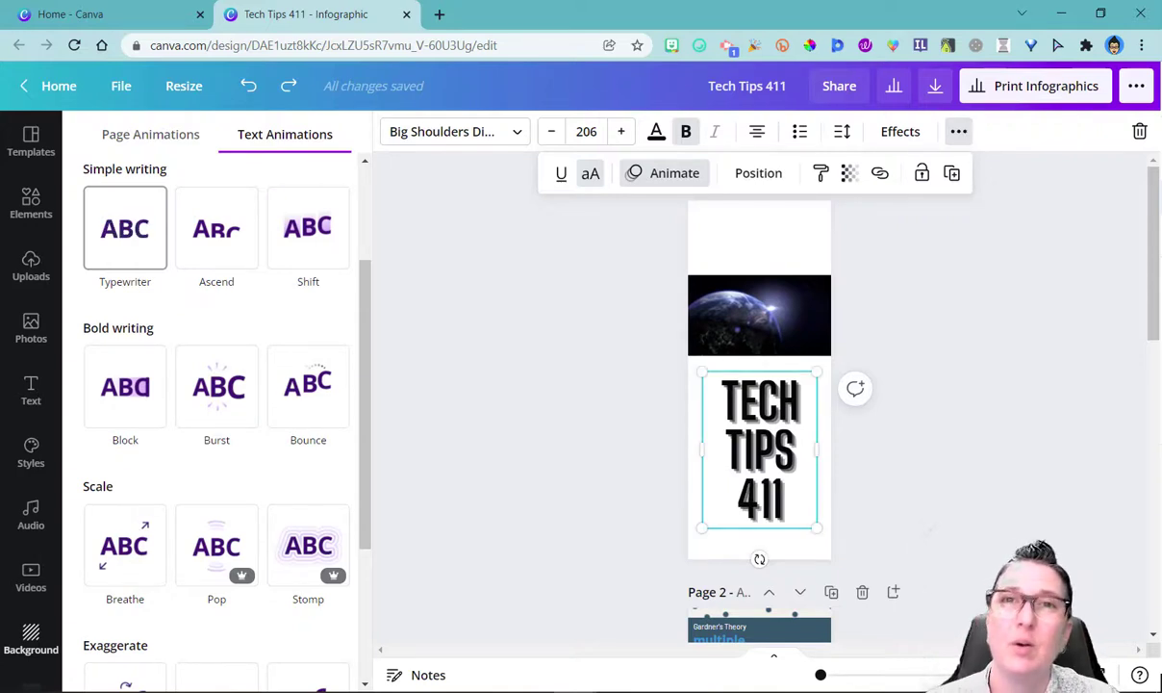
key(Escape)
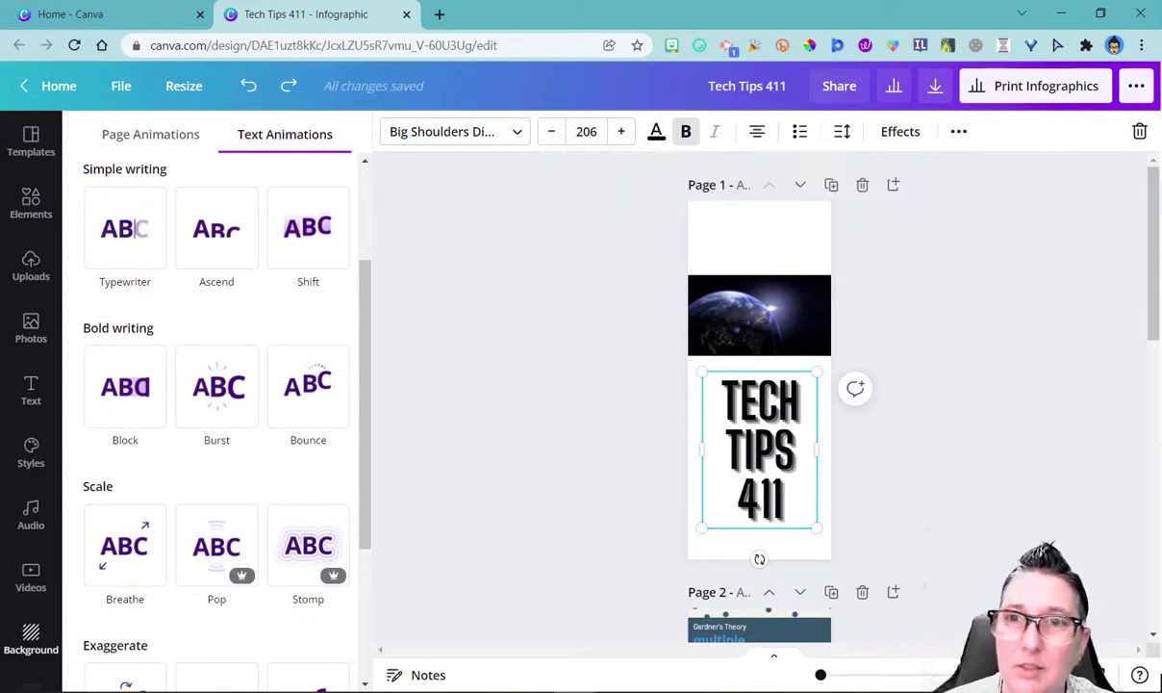
click(958, 132)
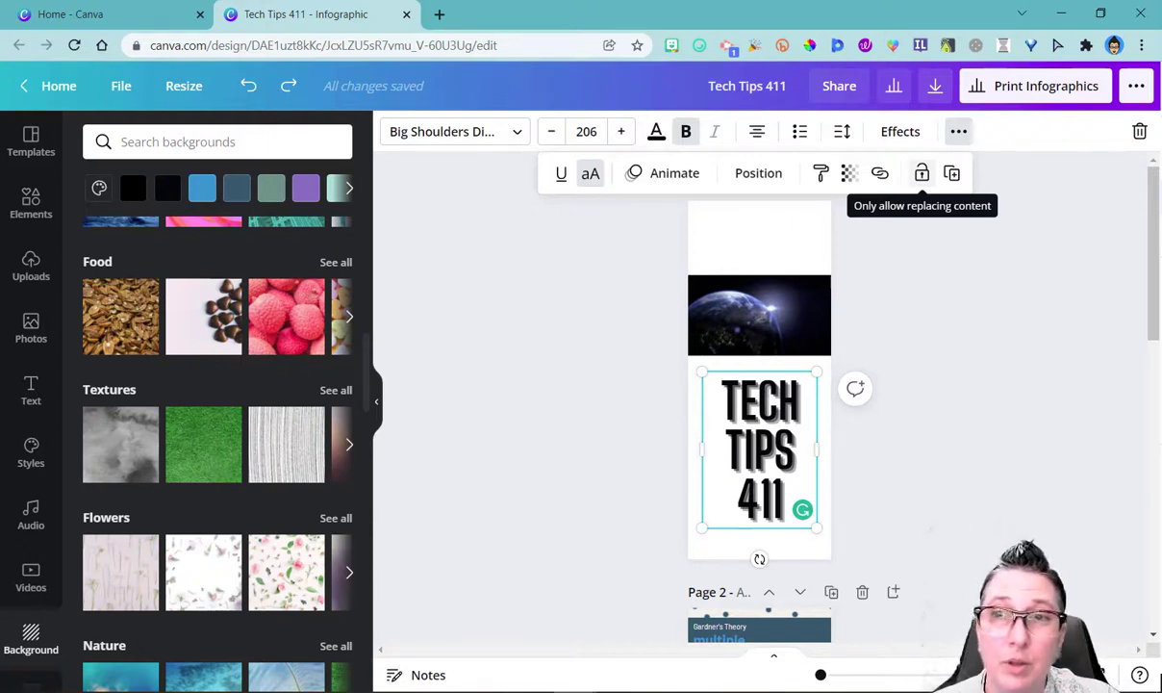
click(950, 391)
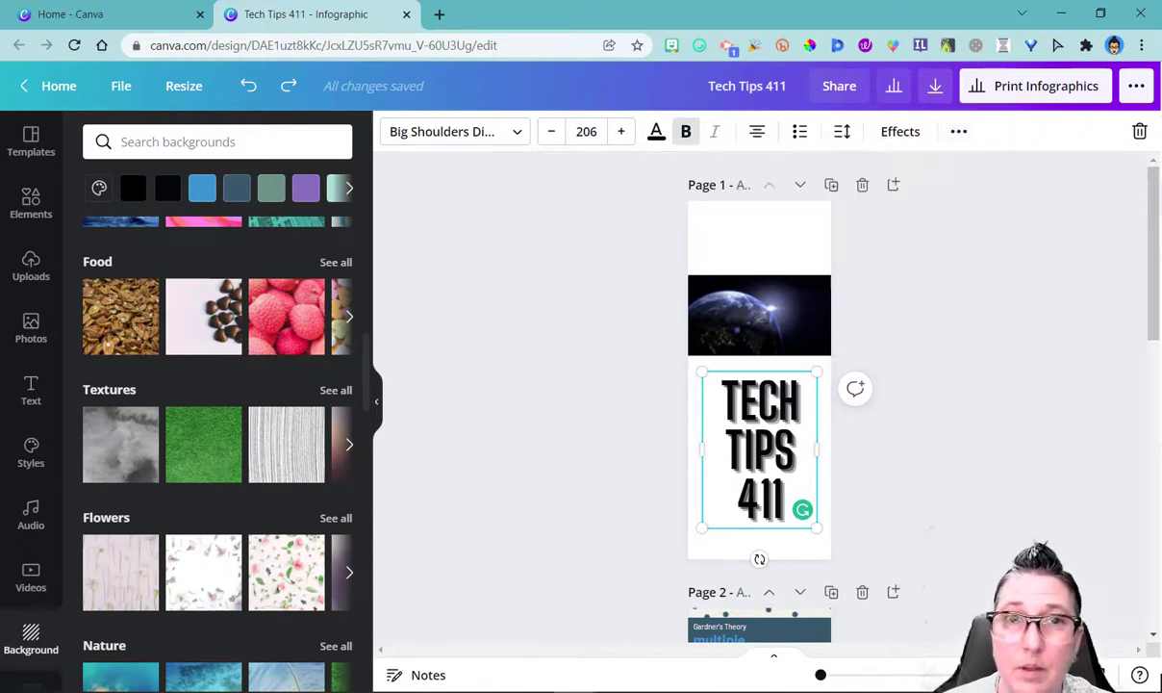